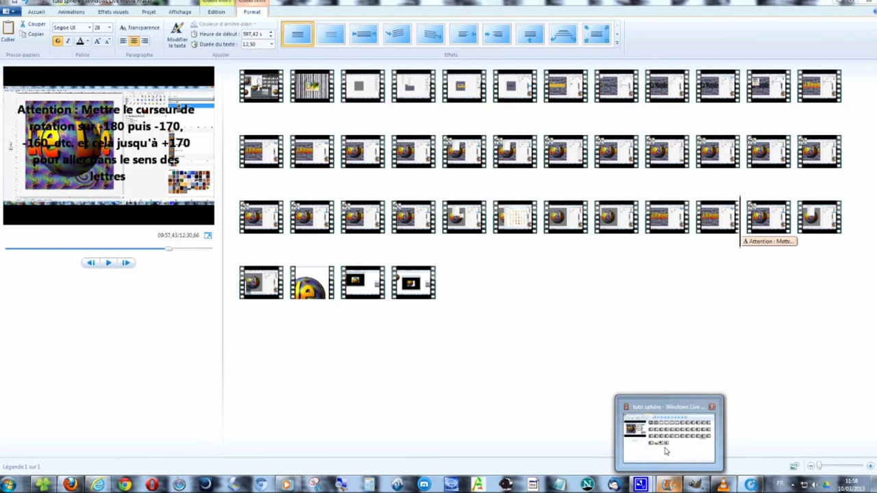
Restore the 'tuto sphère' Movie Maker project window from the taskbar while CamStudio records
{"action": "left_click", "coordinate": [664, 451]}
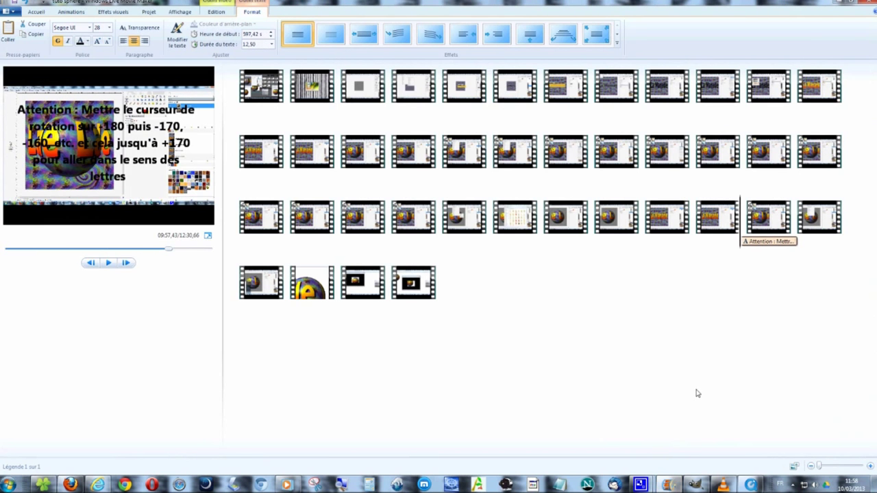
Preview the spinning 'La Manade' sphere in VLC, QuickTime and Internet Explorer windows
{"action": "left_click", "coordinate": [721, 485]}
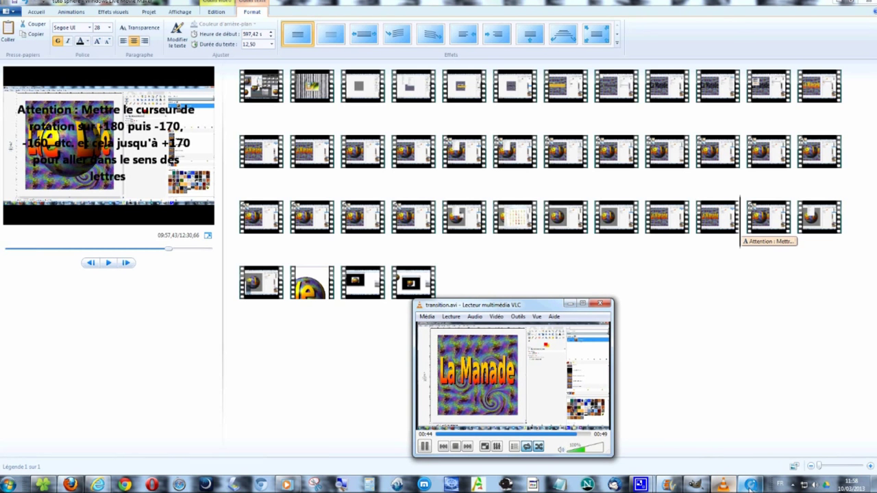
{"action": "left_click", "coordinate": [751, 484]}
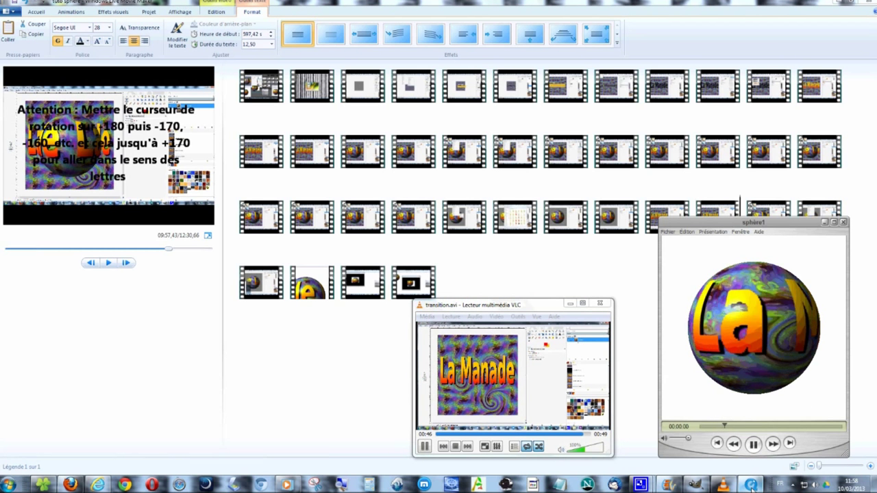
{"action": "left_click", "coordinate": [99, 484]}
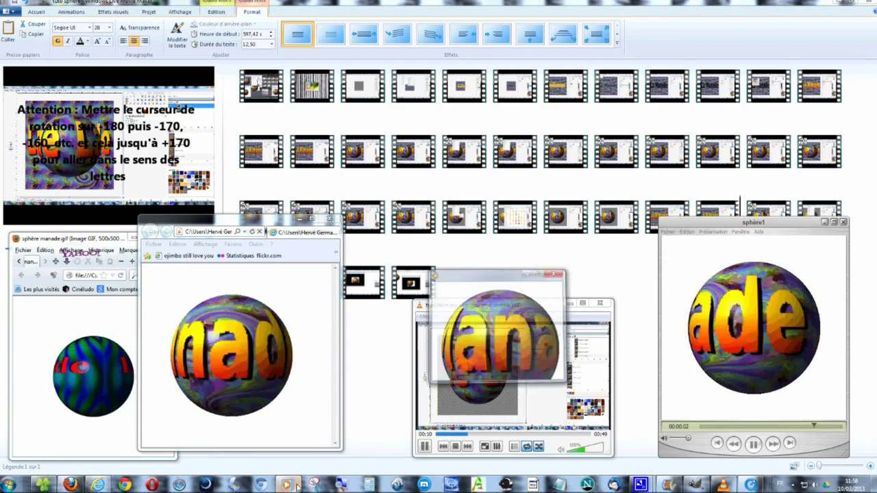
{"action": "left_click_drag", "start_coordinate": [498, 248], "coordinate": [532, 70]}
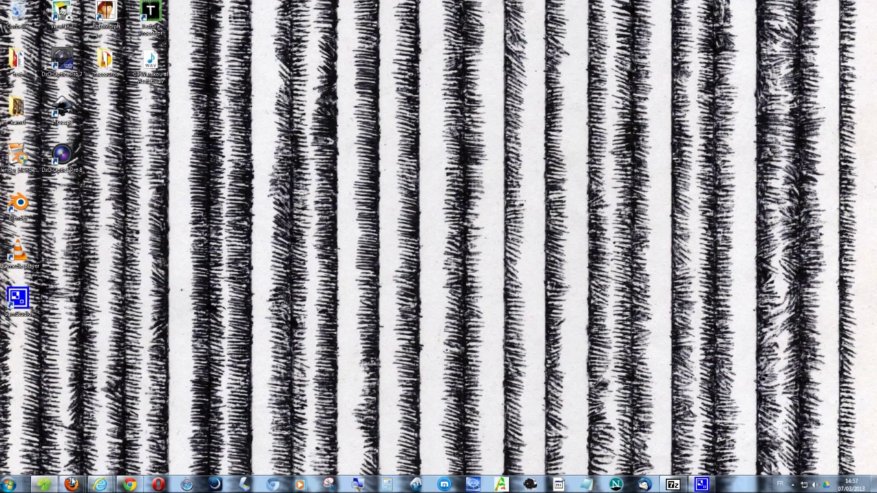
Launch GIMP 2 from the Windows Start menu
{"action": "left_click", "coordinate": [8, 484]}
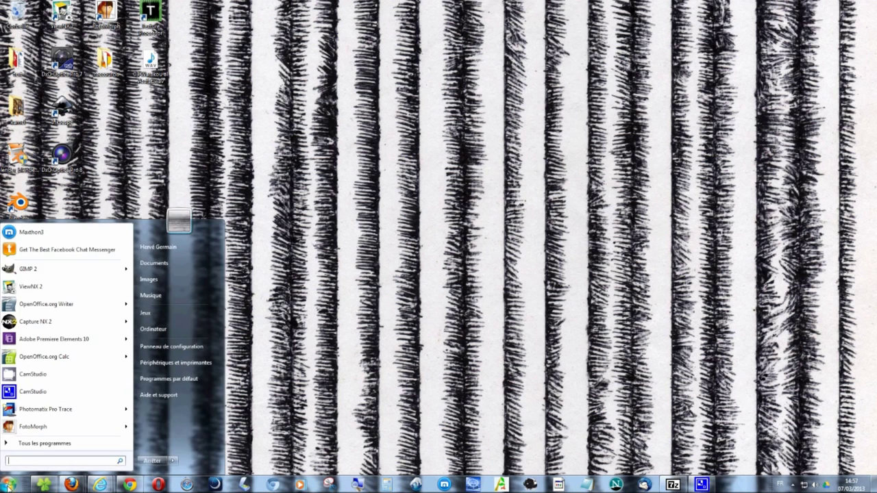
{"action": "left_click", "coordinate": [24, 270]}
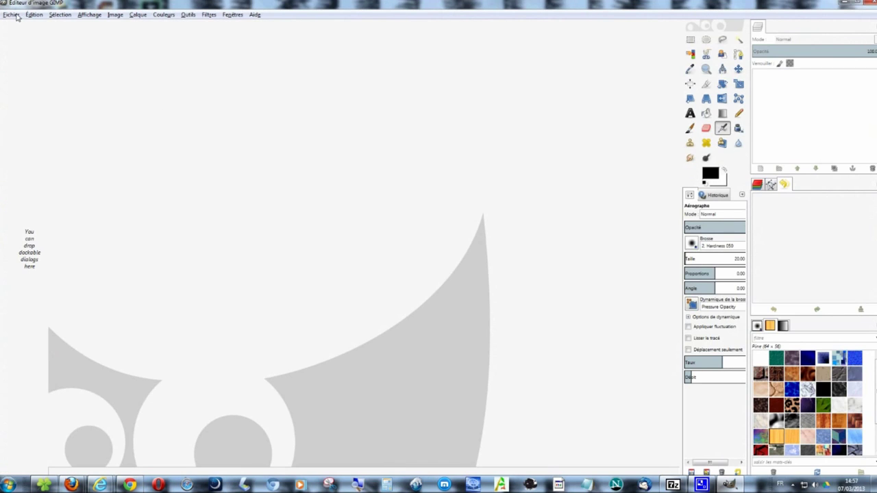
Create a new 400 × 400 px image with Transparence as the fill
{"action": "left_click", "coordinate": [12, 14]}
{"action": "left_click", "coordinate": [26, 26]}
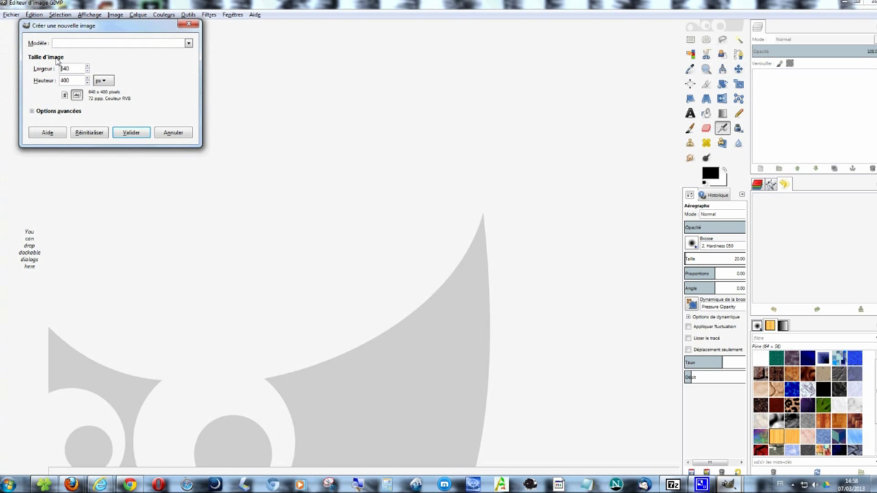
{"action": "left_click_drag", "start_coordinate": [71, 71], "coordinate": [47, 67]}
{"action": "type", "text": "400"}
{"action": "left_click", "coordinate": [63, 112]}
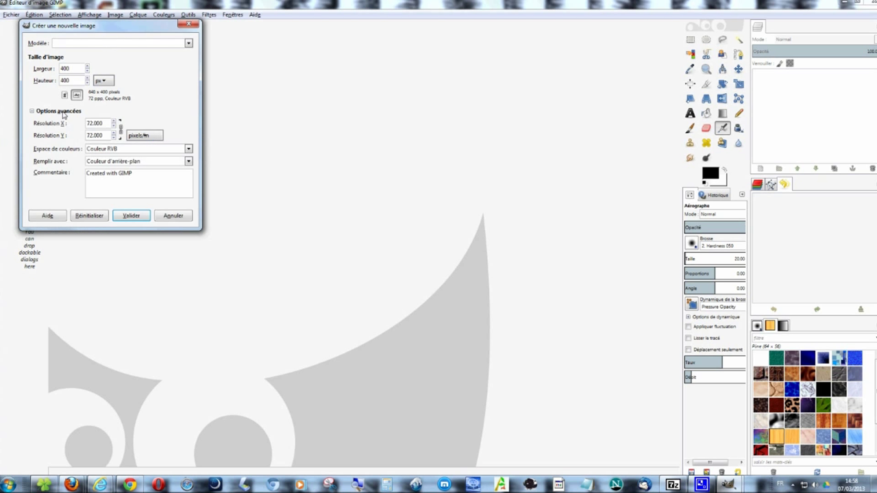
{"action": "left_click", "coordinate": [188, 161]}
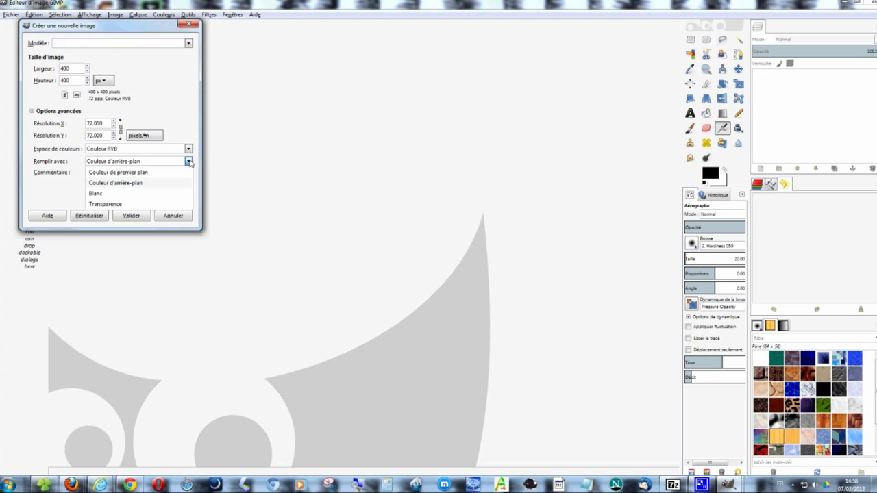
{"action": "left_click", "coordinate": [158, 204]}
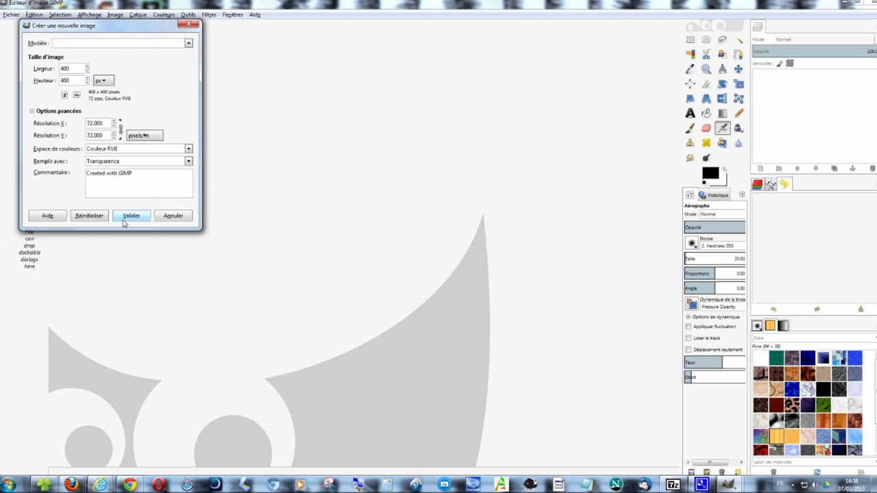
{"action": "left_click", "coordinate": [124, 218]}
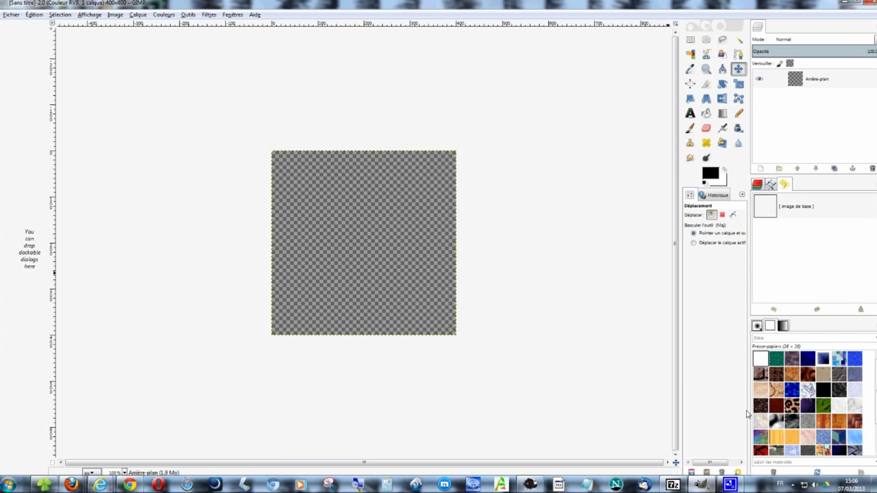
Bucket-fill the whole 400 × 400 canvas with the Pastel Stuff pattern
{"action": "left_click", "coordinate": [762, 441]}
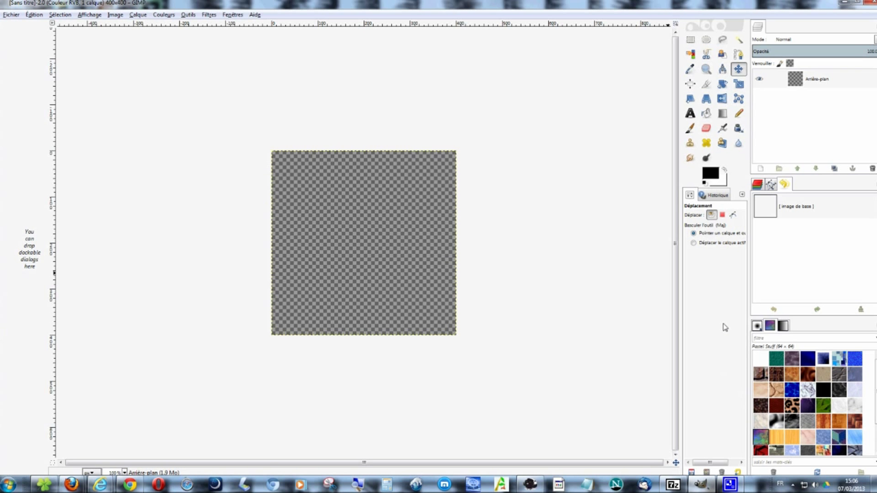
{"action": "left_click", "coordinate": [707, 114]}
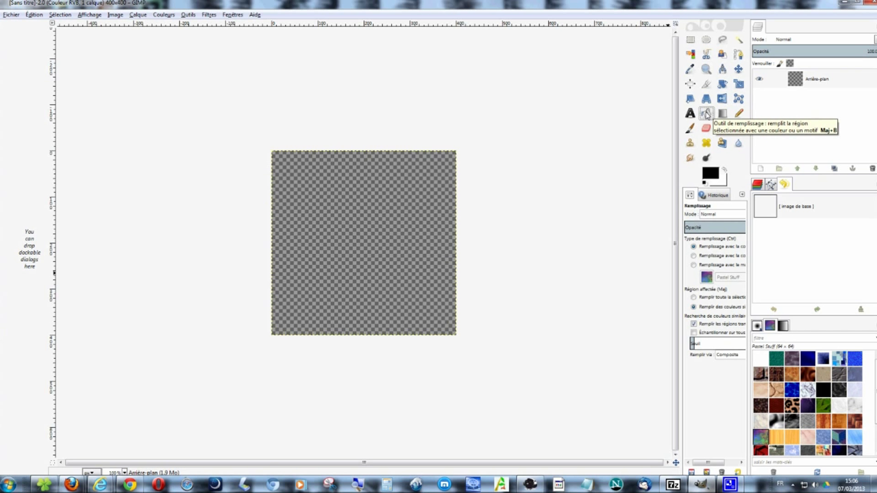
{"action": "left_click", "coordinate": [693, 266]}
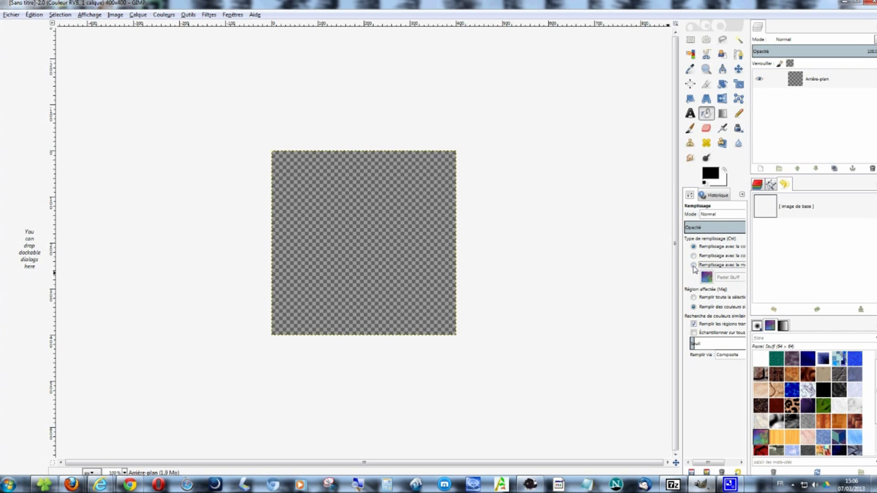
{"action": "left_click", "coordinate": [383, 248]}
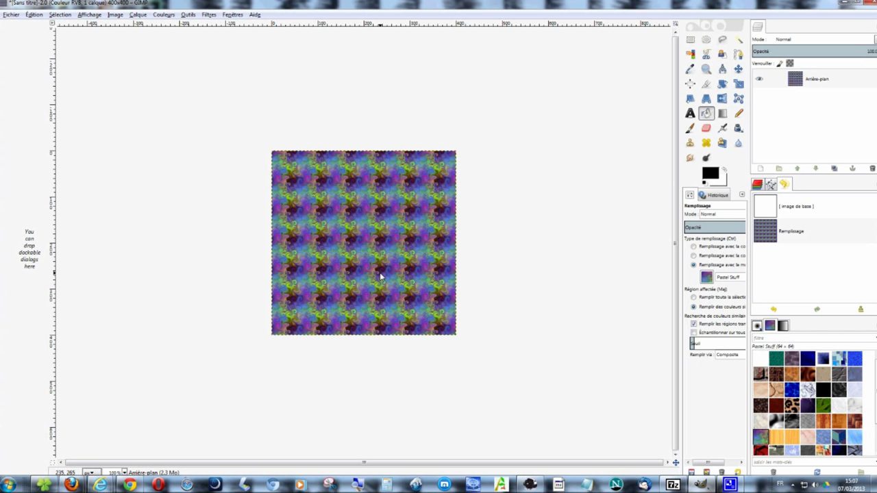
{"action": "left_click", "coordinate": [209, 14]}
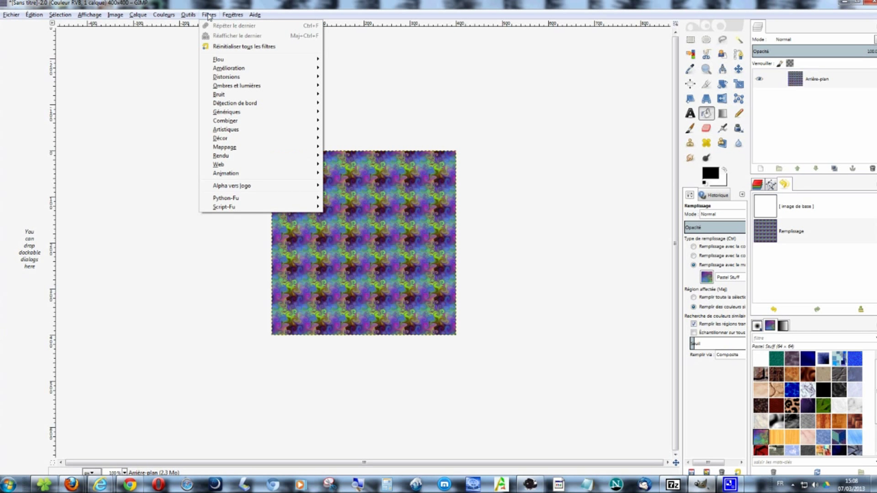
{"action": "mouse_move", "coordinate": [226, 76]}
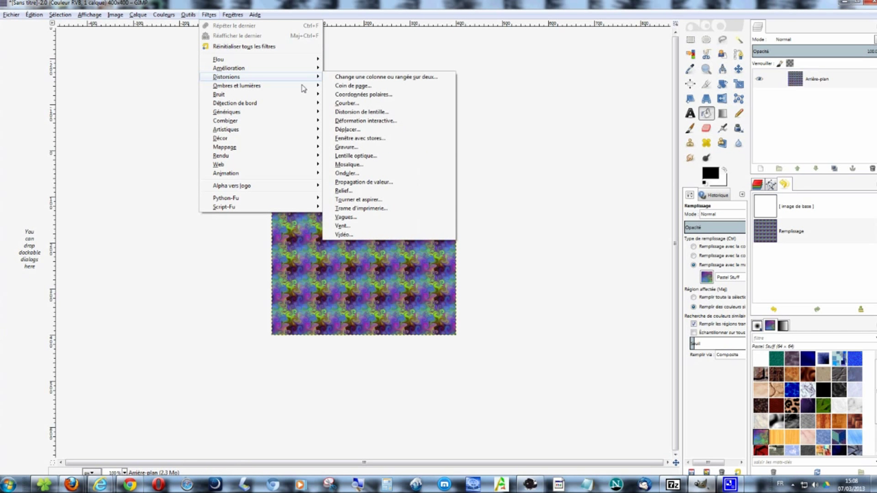
Warp the pattern with Déformation interactive, radius 48, into counter-clockwise swirls and apply
{"action": "left_click", "coordinate": [356, 128]}
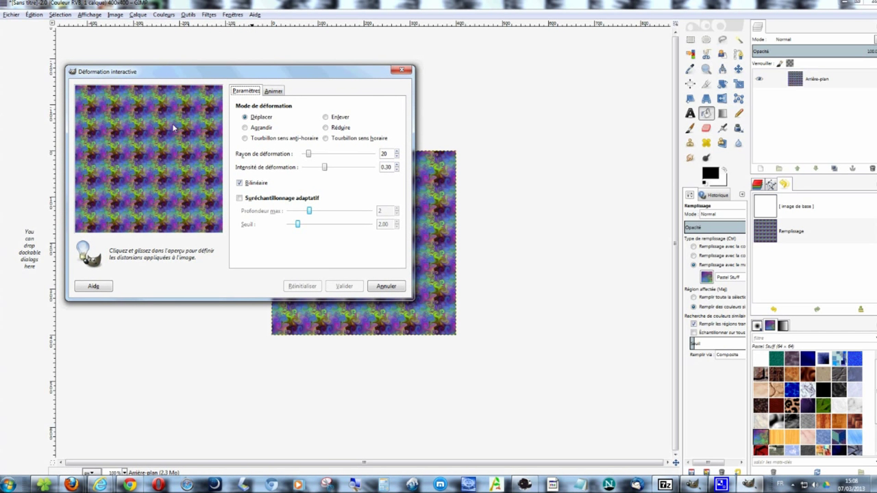
{"action": "left_click_drag", "start_coordinate": [146, 155], "coordinate": [135, 153]}
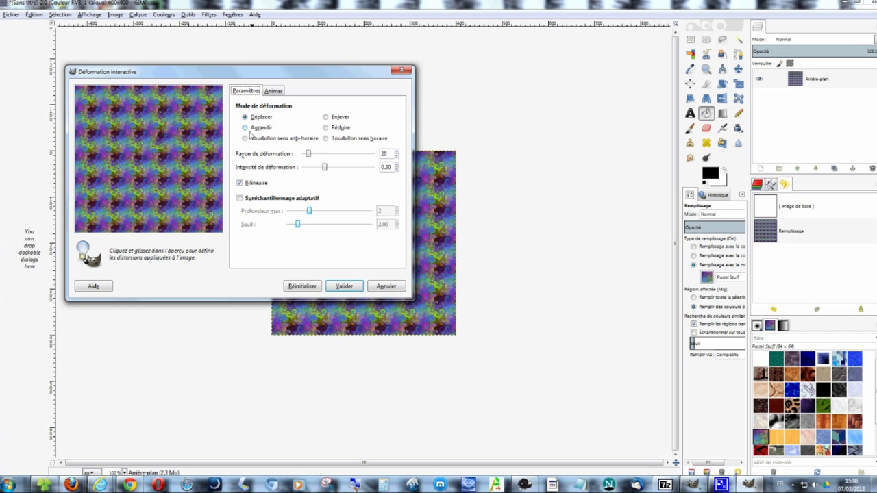
{"action": "left_click_drag", "start_coordinate": [309, 155], "coordinate": [329, 170]}
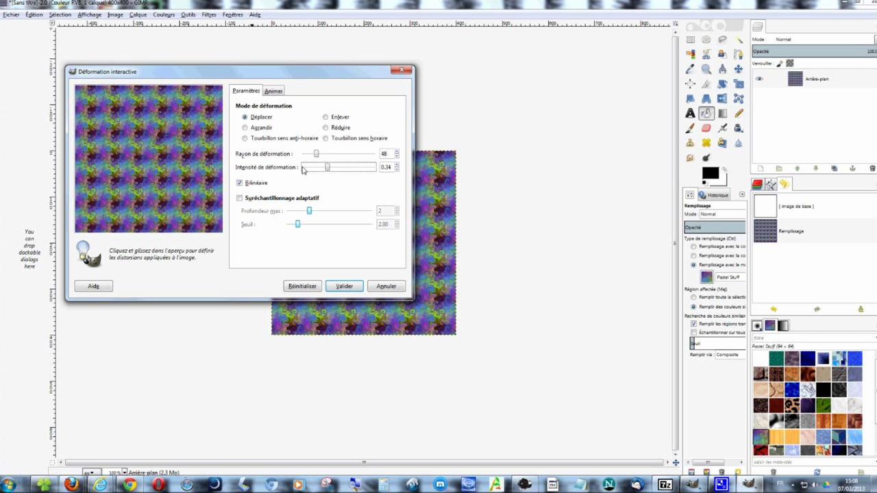
{"action": "mouse_move", "coordinate": [117, 124]}
{"action": "left_mouse_down"}
{"action": "mouse_move", "coordinate": [131, 143]}
{"action": "mouse_move", "coordinate": [196, 157]}
{"action": "mouse_move", "coordinate": [188, 196]}
{"action": "mouse_move", "coordinate": [120, 185]}
{"action": "mouse_move", "coordinate": [195, 122]}
{"action": "mouse_move", "coordinate": [129, 121]}
{"action": "mouse_move", "coordinate": [76, 198]}
{"action": "mouse_move", "coordinate": [124, 213]}
{"action": "mouse_move", "coordinate": [209, 168]}
{"action": "mouse_move", "coordinate": [205, 96]}
{"action": "mouse_move", "coordinate": [117, 190]}
{"action": "left_mouse_up"}
{"action": "left_click", "coordinate": [245, 140]}
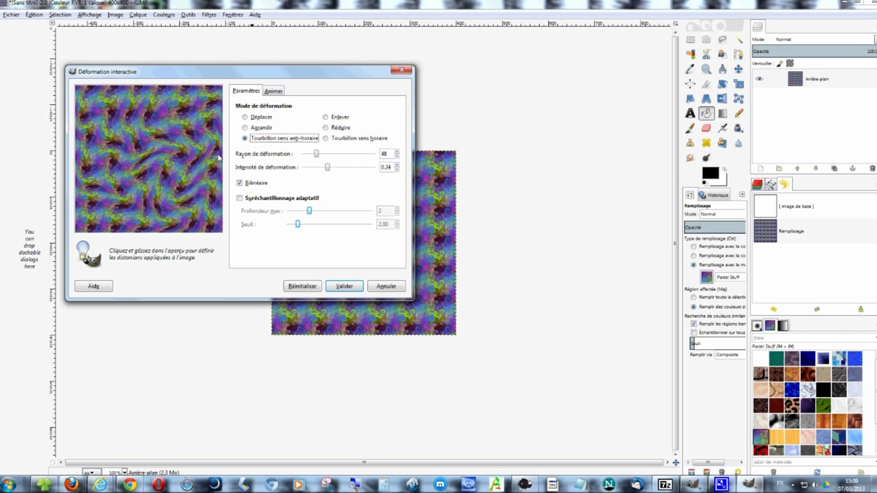
{"action": "mouse_move", "coordinate": [179, 160]}
{"action": "left_mouse_down"}
{"action": "mouse_move", "coordinate": [173, 139]}
{"action": "mouse_move", "coordinate": [122, 177]}
{"action": "left_mouse_up"}
{"action": "left_click_drag", "start_coordinate": [174, 196], "coordinate": [240, 224]}
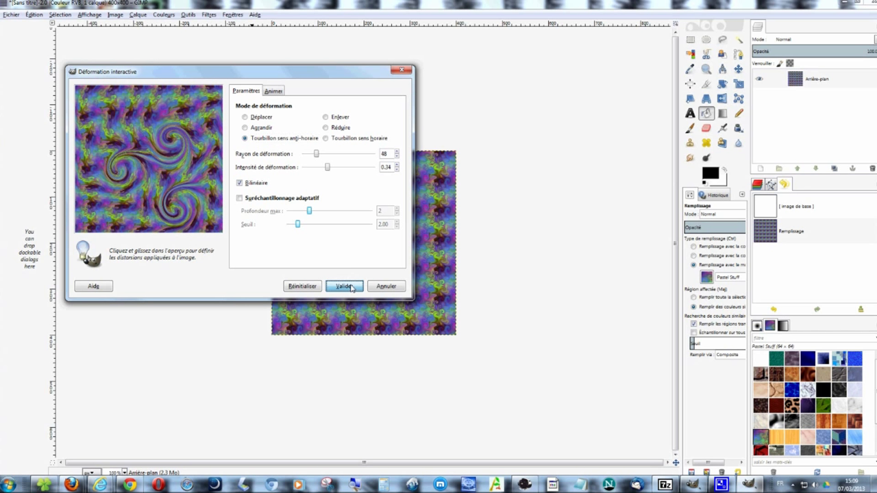
{"action": "left_click", "coordinate": [351, 288]}
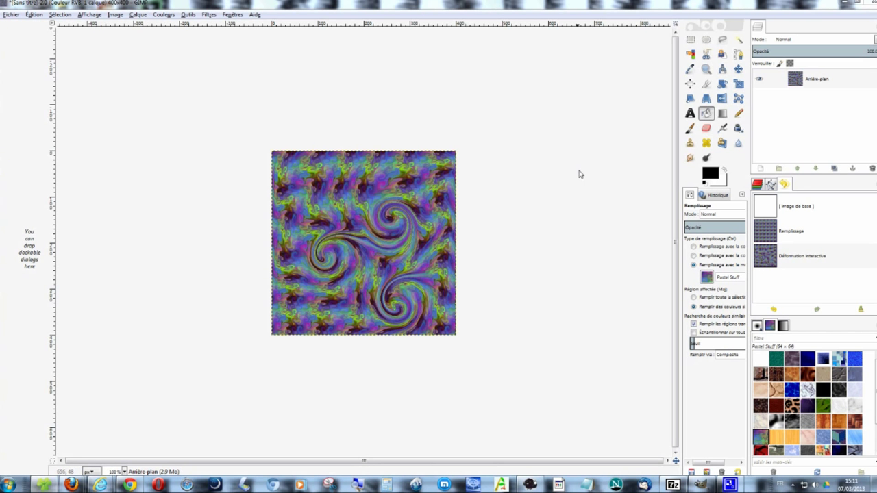
Add a 'La Manade' text box on the left of the image
{"action": "left_click", "coordinate": [690, 113]}
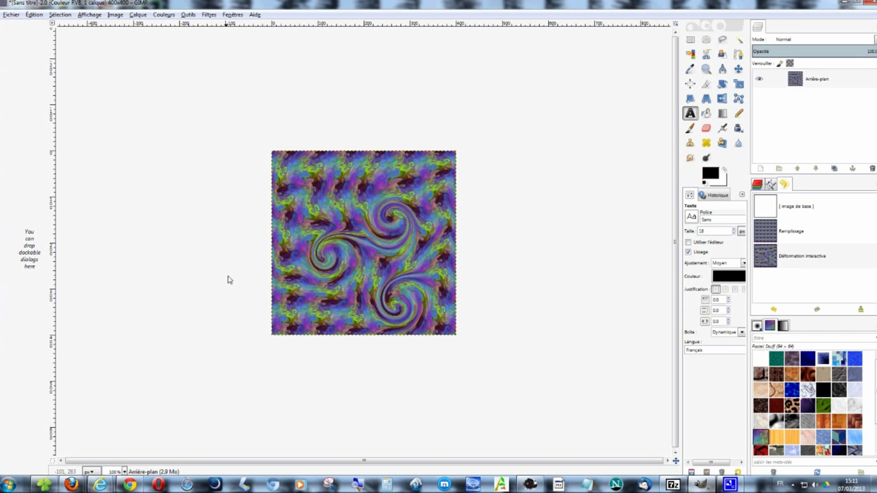
{"action": "left_click", "coordinate": [301, 239]}
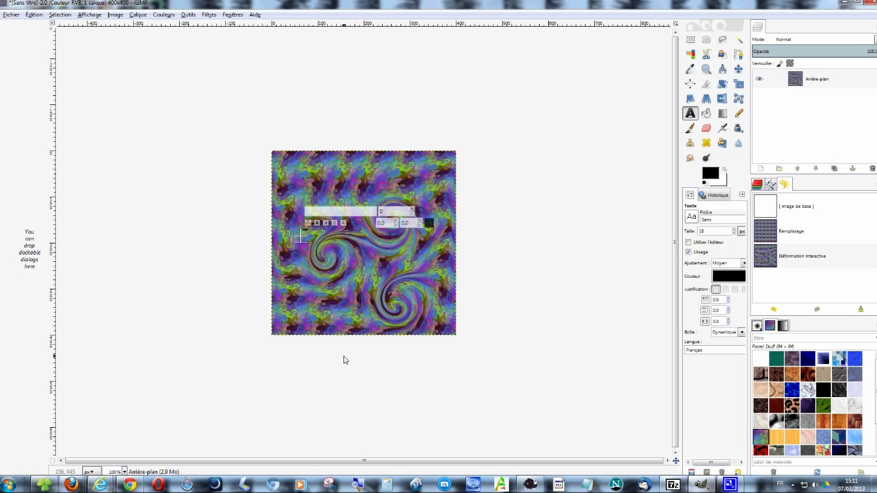
{"action": "type", "text": "La"}
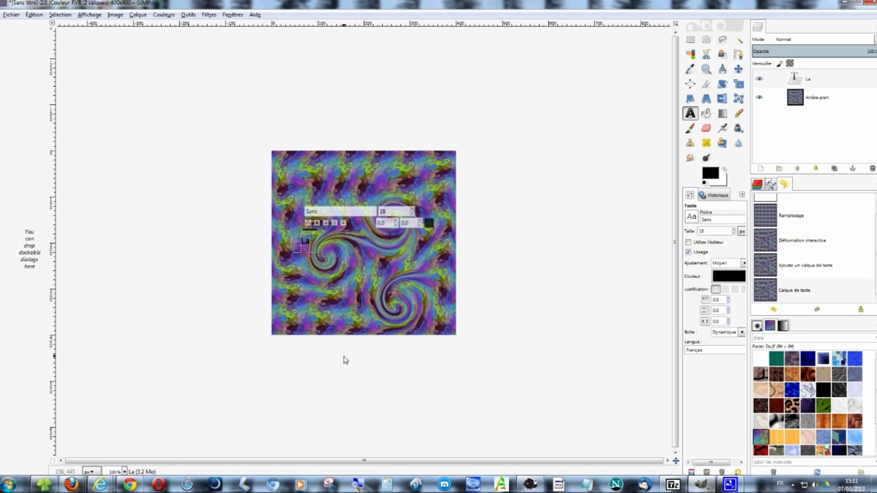
{"action": "type", "text": " M"}
{"action": "type", "text": "anade"}
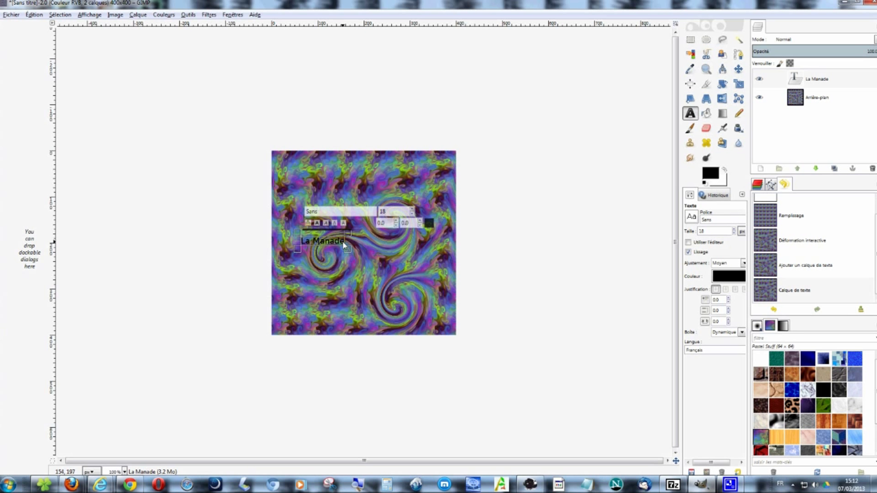
Set the La Manade text size to 65 px
{"action": "left_click_drag", "start_coordinate": [344, 246], "coordinate": [300, 246]}
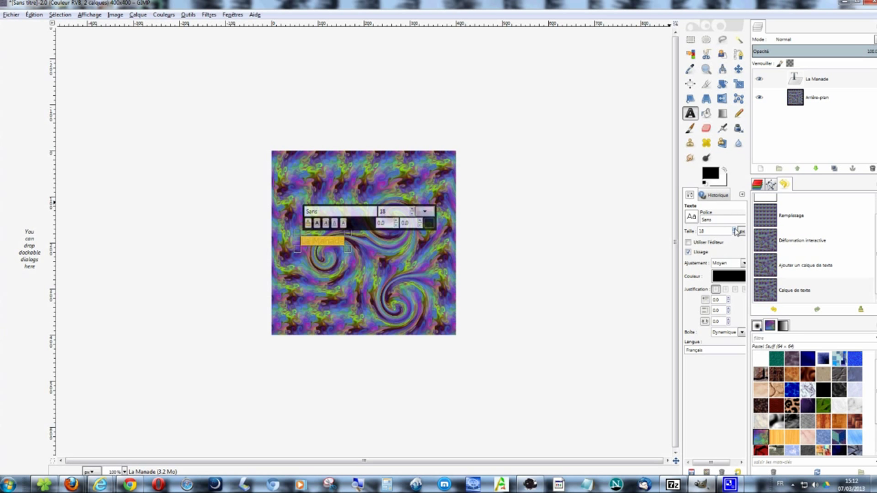
{"action": "left_click", "coordinate": [738, 230]}
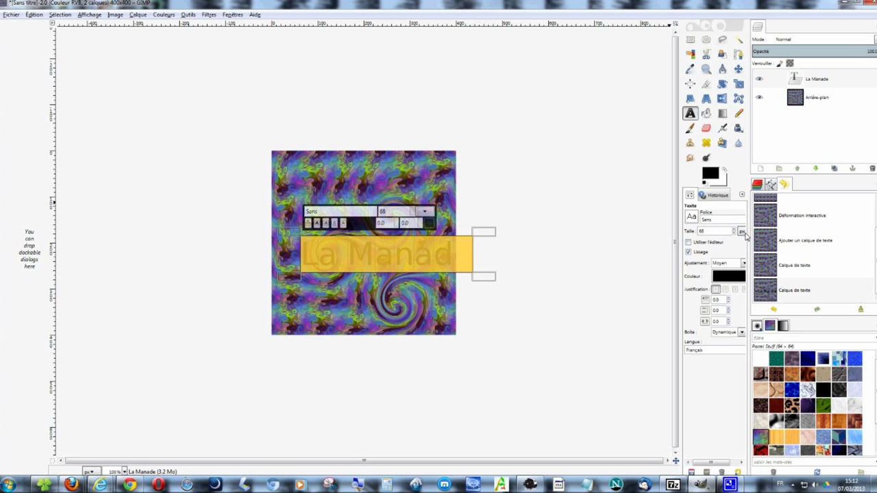
{"action": "left_click", "coordinate": [736, 234]}
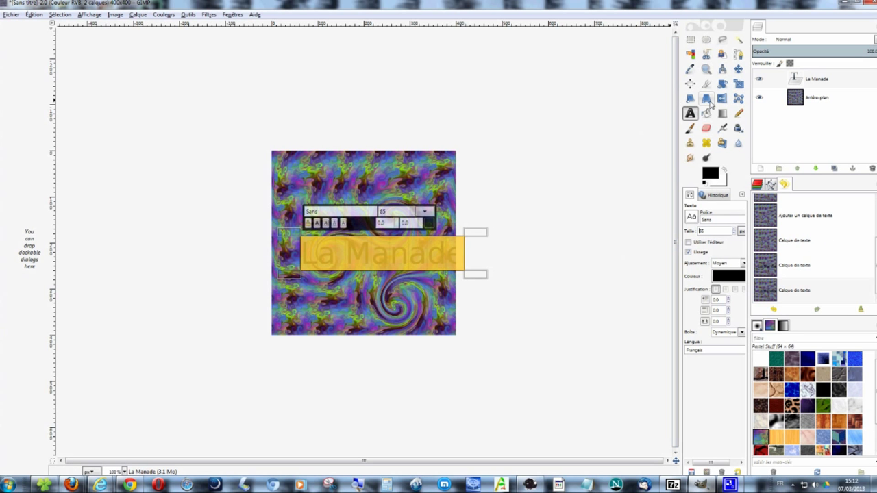
{"action": "left_click", "coordinate": [738, 69]}
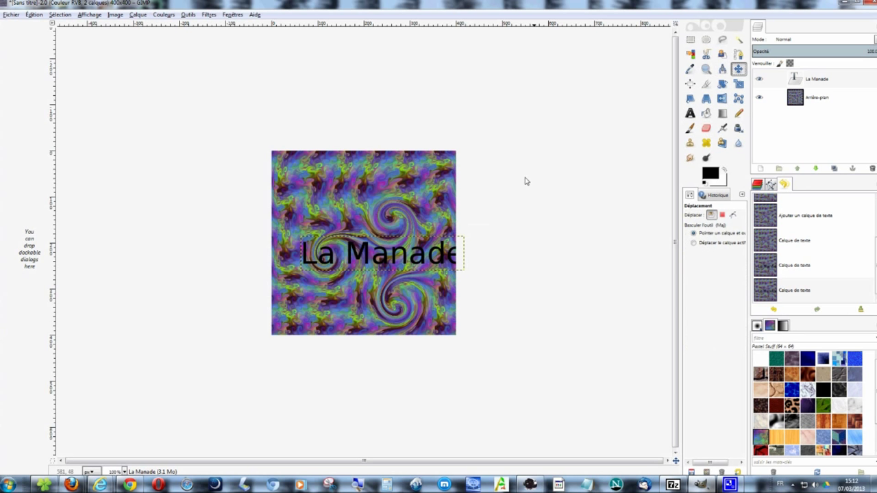
Move the La Manade text up and left, then view the image at 200%
{"action": "left_click_drag", "start_coordinate": [405, 256], "coordinate": [383, 242]}
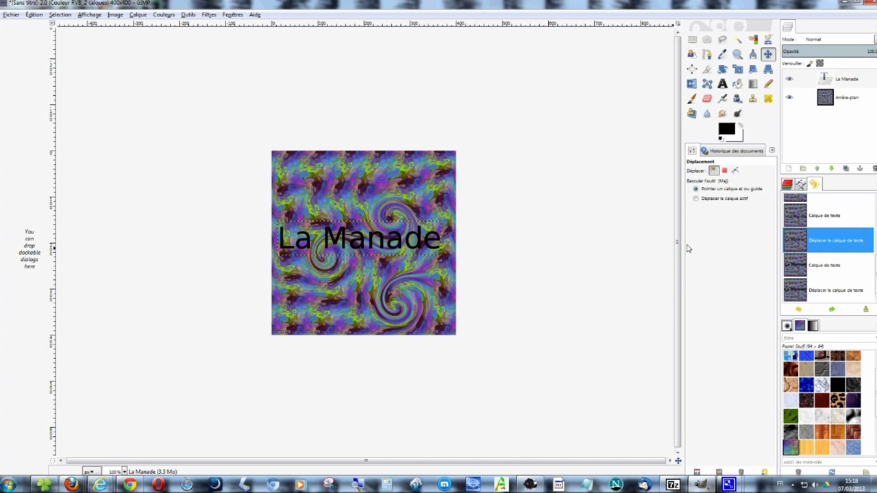
{"action": "left_click_drag", "start_coordinate": [684, 248], "coordinate": [500, 244]}
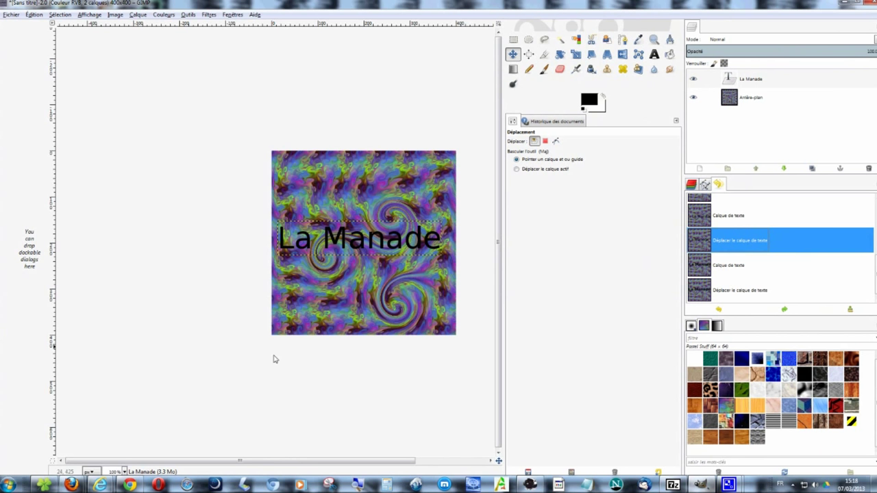
{"action": "left_click", "coordinate": [125, 473]}
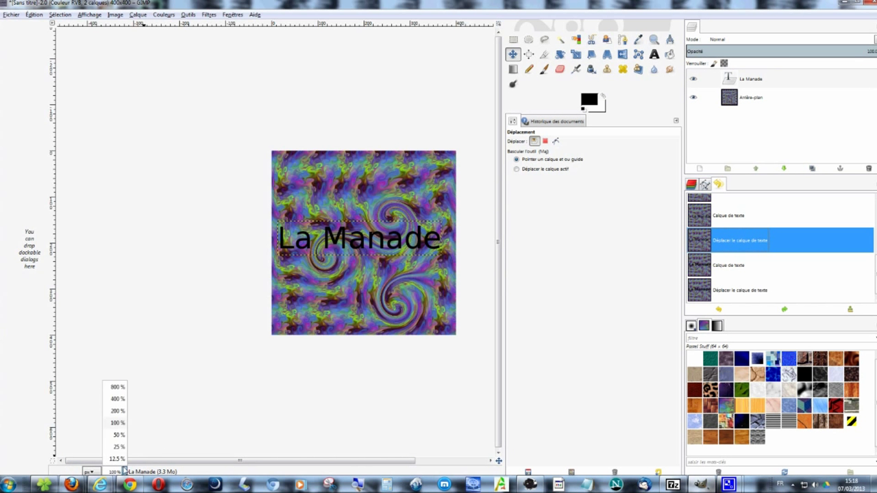
{"action": "left_click", "coordinate": [118, 413]}
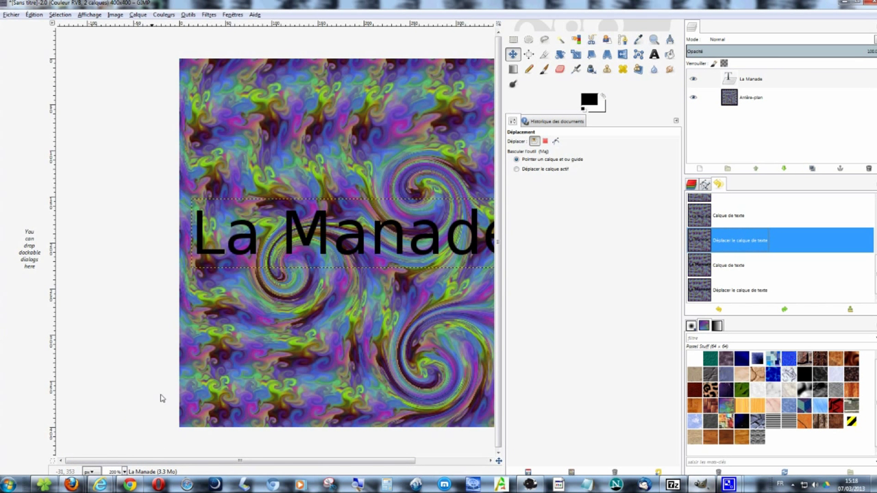
{"action": "left_click_drag", "start_coordinate": [214, 461], "coordinate": [241, 470]}
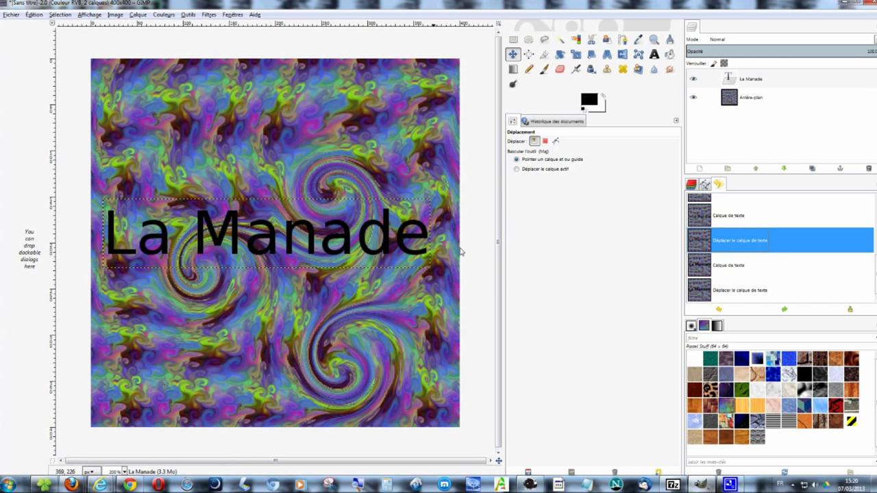
{"action": "left_click", "coordinate": [654, 54]}
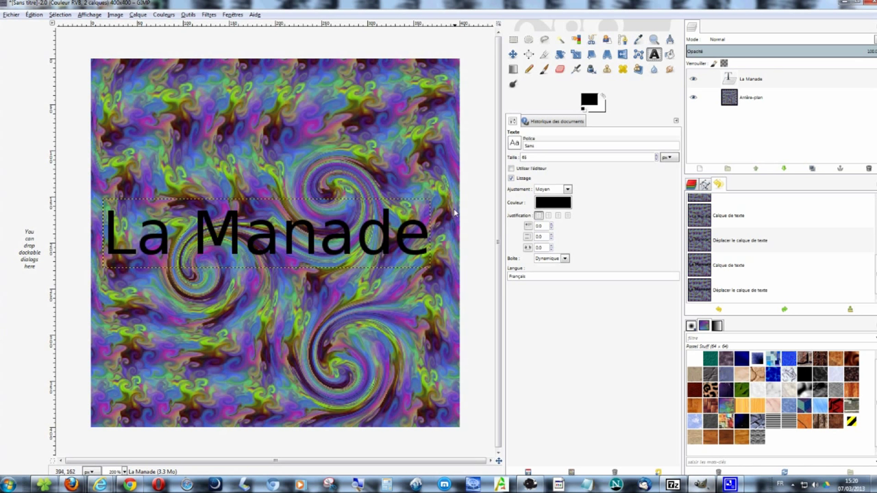
Make the La Manade text bold using the separate text editor
{"action": "mouse_move", "coordinate": [432, 230]}
{"action": "left_mouse_down"}
{"action": "mouse_move", "coordinate": [241, 238]}
{"action": "mouse_move", "coordinate": [78, 283]}
{"action": "left_mouse_up"}
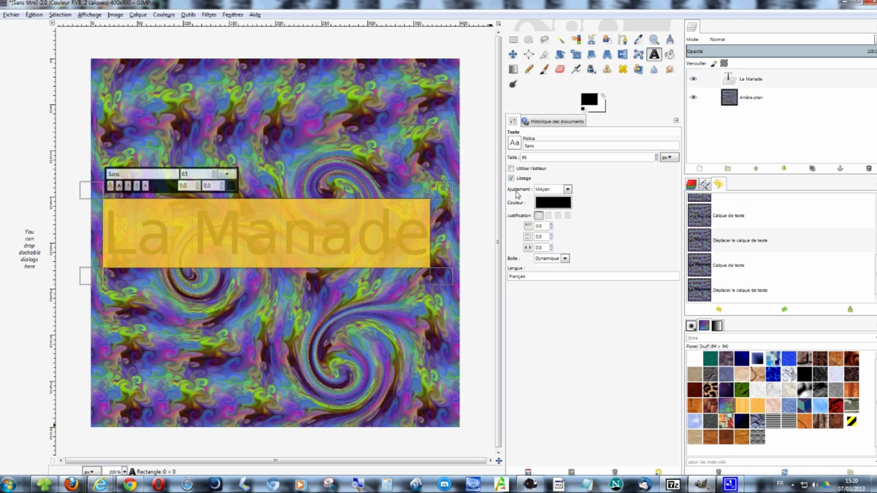
{"action": "left_click", "coordinate": [511, 168]}
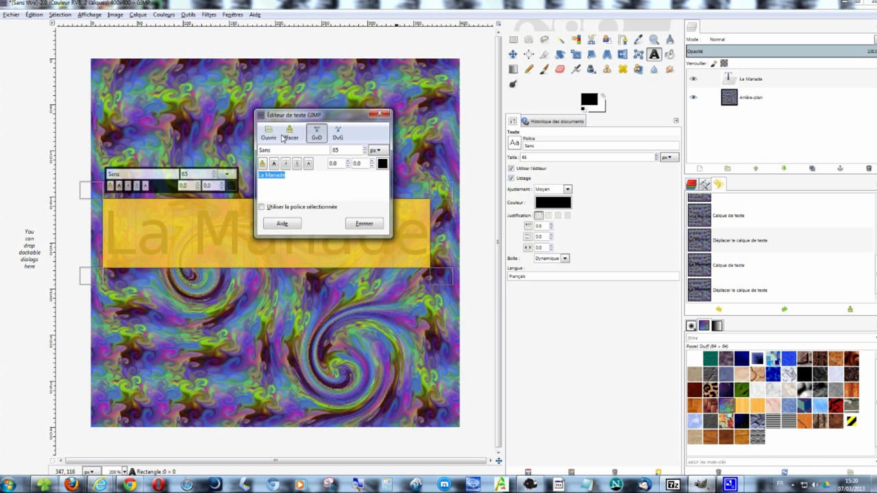
{"action": "left_click", "coordinate": [274, 166]}
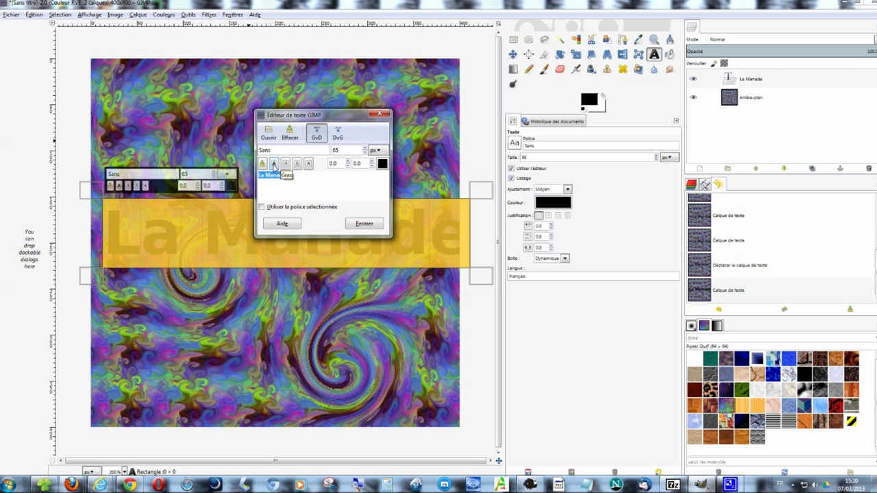
{"action": "left_click", "coordinate": [363, 224]}
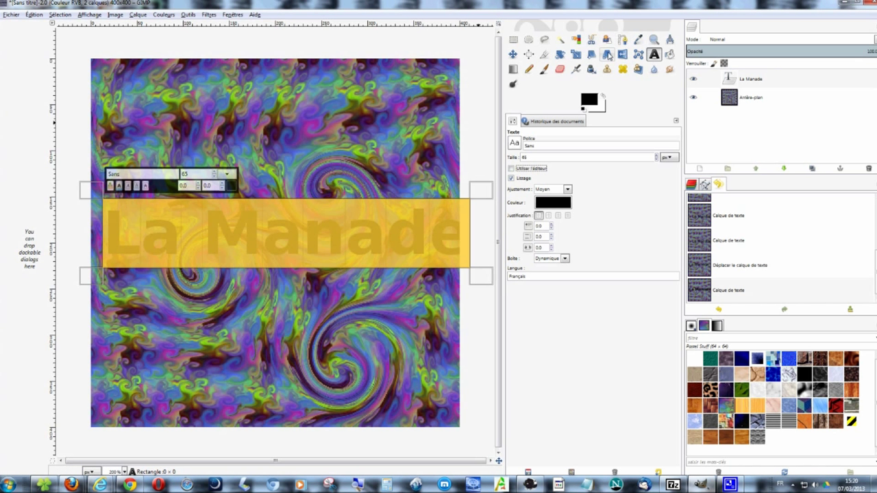
Shift the La Manade text layer slightly left across the image
{"action": "left_click", "coordinate": [513, 54]}
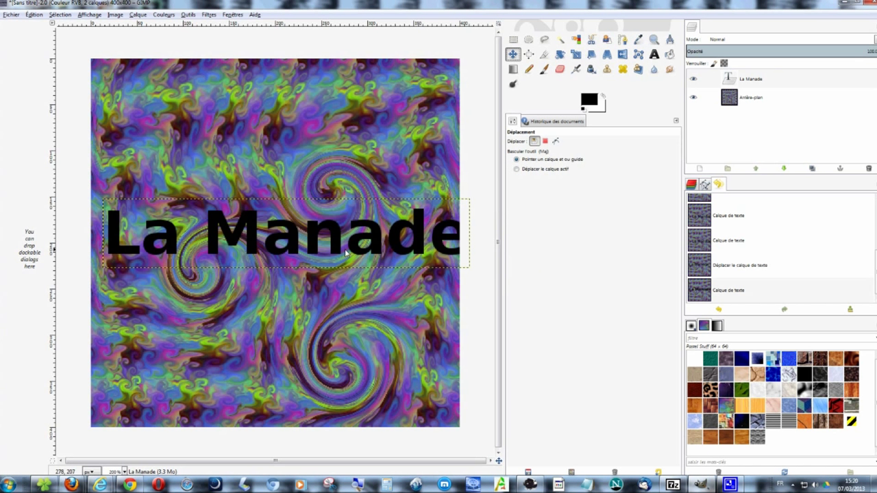
{"action": "left_click_drag", "start_coordinate": [334, 243], "coordinate": [322, 243]}
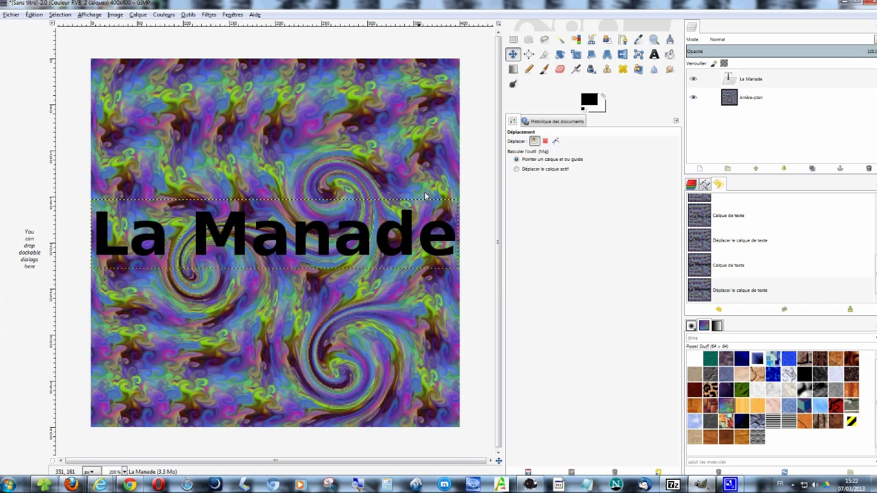
{"action": "left_click", "coordinate": [575, 55]}
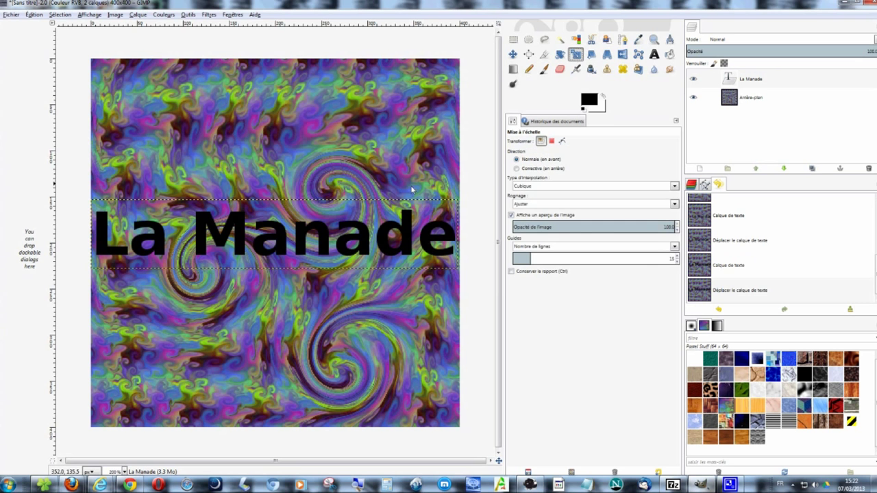
Scale the La Manade text layer to 374 × 210 px, tall and narrow
{"action": "left_click", "coordinate": [354, 246]}
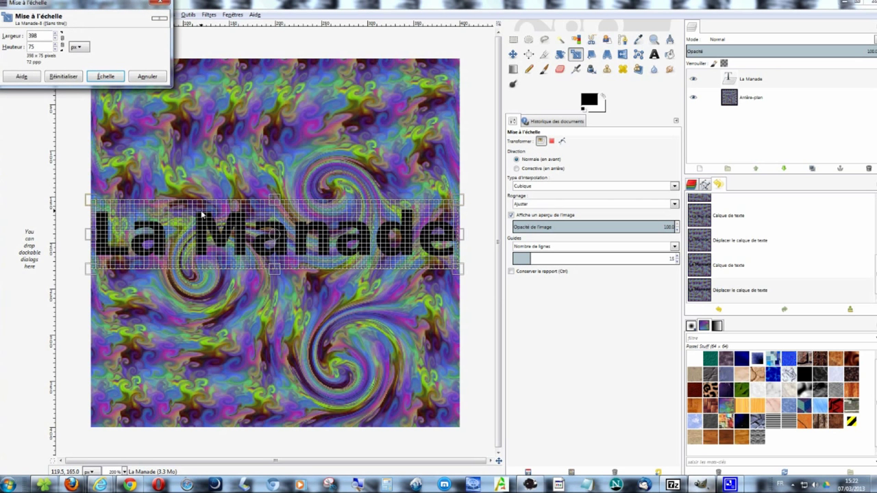
{"action": "left_click_drag", "start_coordinate": [275, 201], "coordinate": [273, 130]}
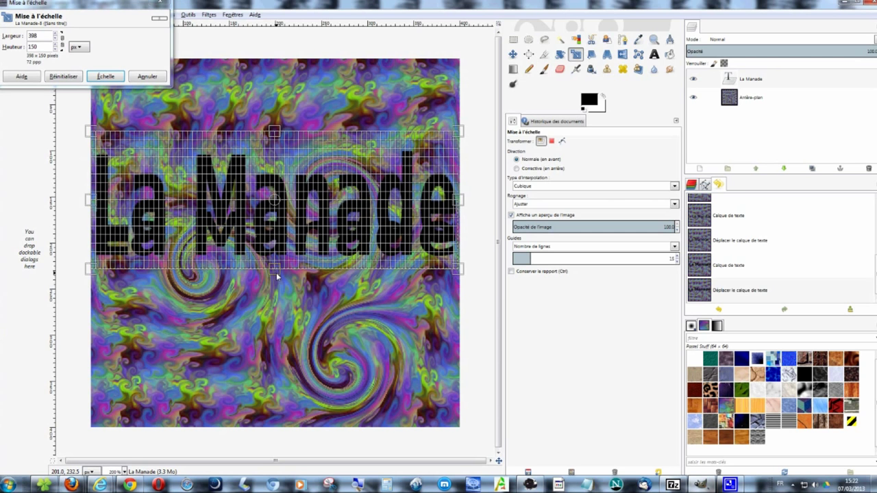
{"action": "left_click_drag", "start_coordinate": [277, 276], "coordinate": [278, 330]}
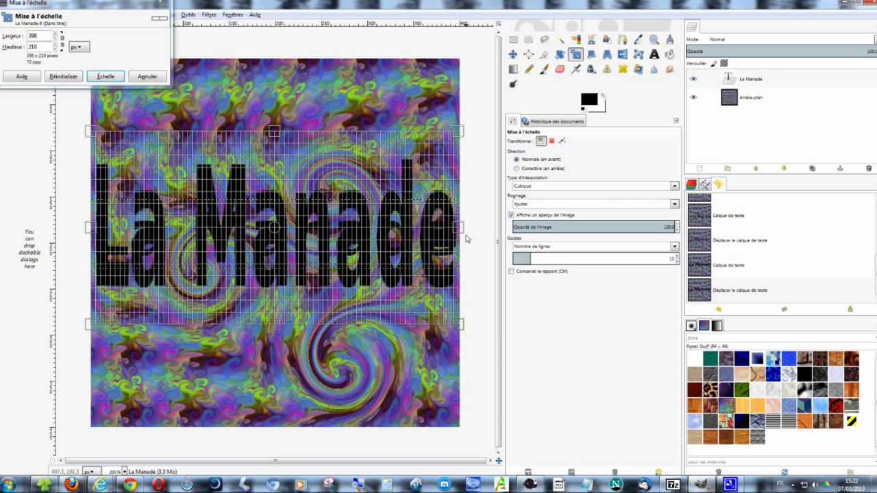
{"action": "left_click_drag", "start_coordinate": [461, 234], "coordinate": [450, 235]}
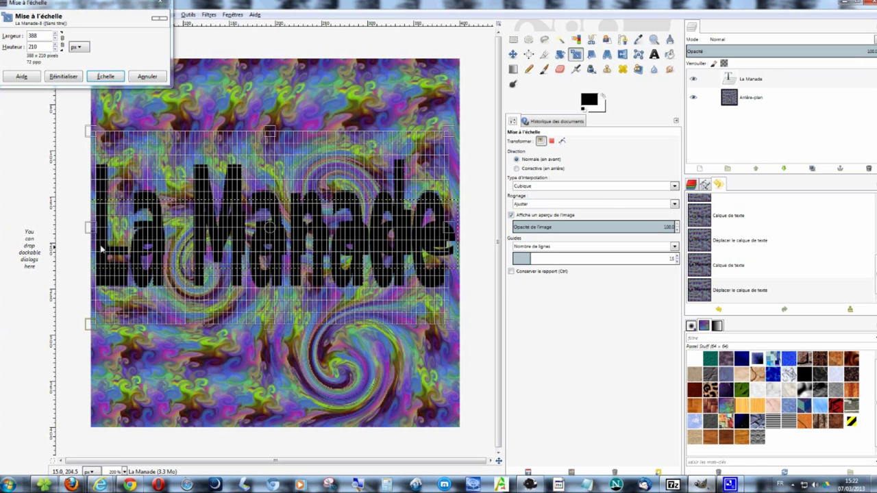
{"action": "left_click_drag", "start_coordinate": [94, 232], "coordinate": [103, 232]}
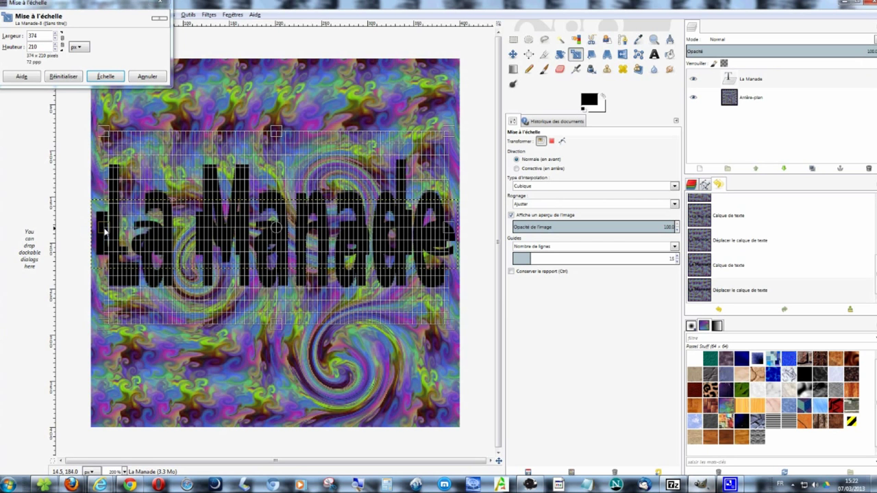
{"action": "left_click", "coordinate": [105, 77]}
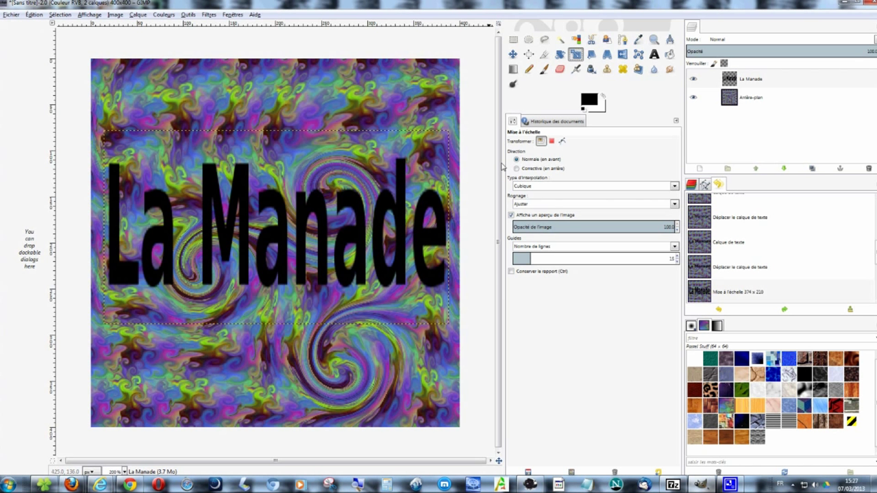
Fuzzy-select the e of Manade, then add d, a, n, a, M, a and L
{"action": "left_click", "coordinate": [560, 39]}
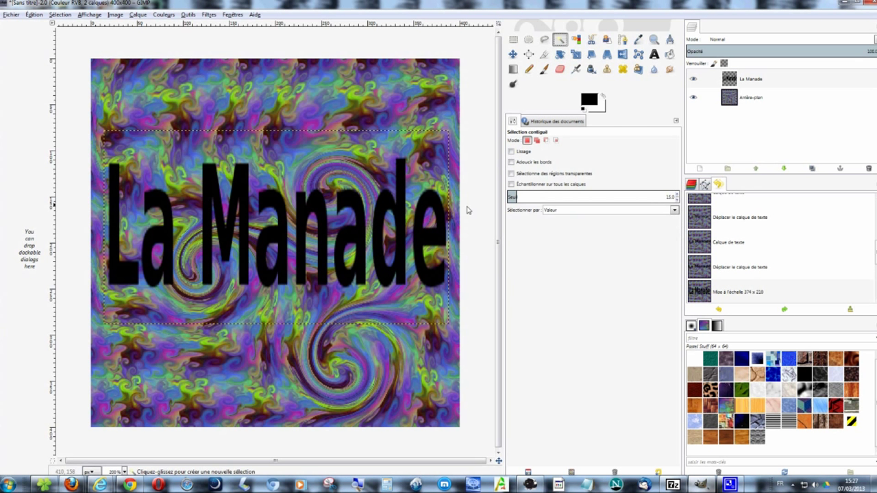
{"action": "left_click", "coordinate": [420, 240]}
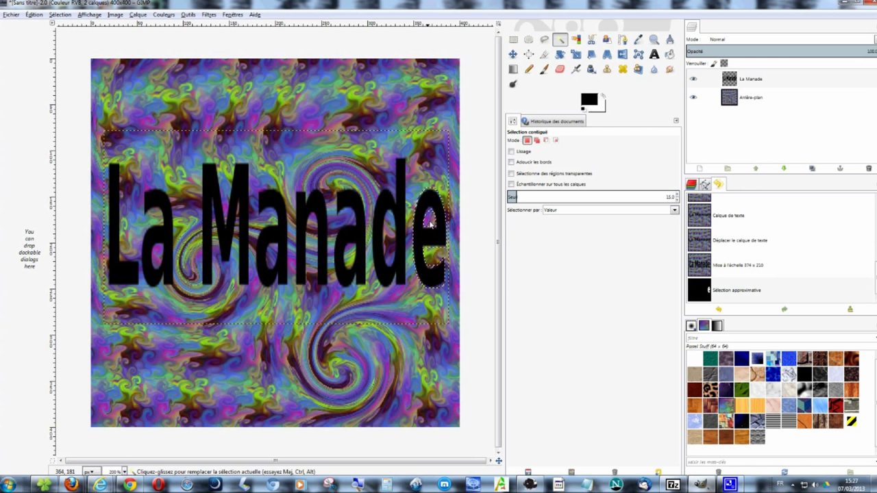
{"action": "left_click", "coordinate": [537, 139]}
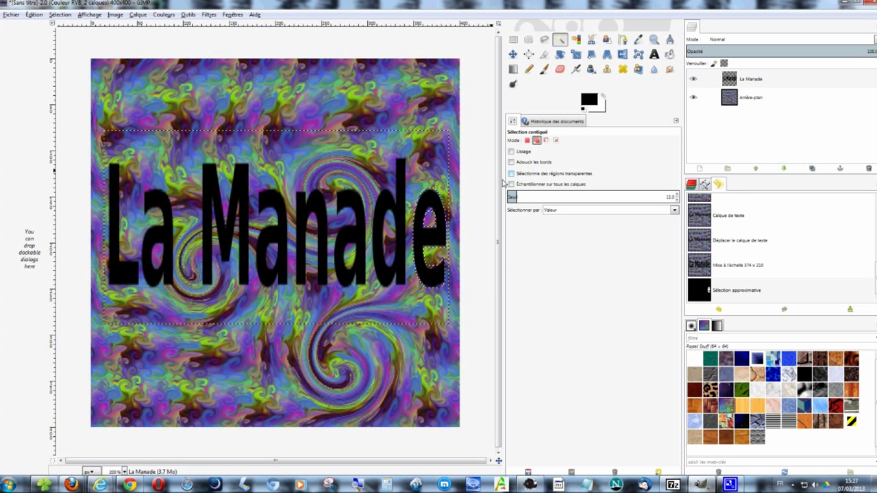
{"action": "left_click", "coordinate": [402, 246]}
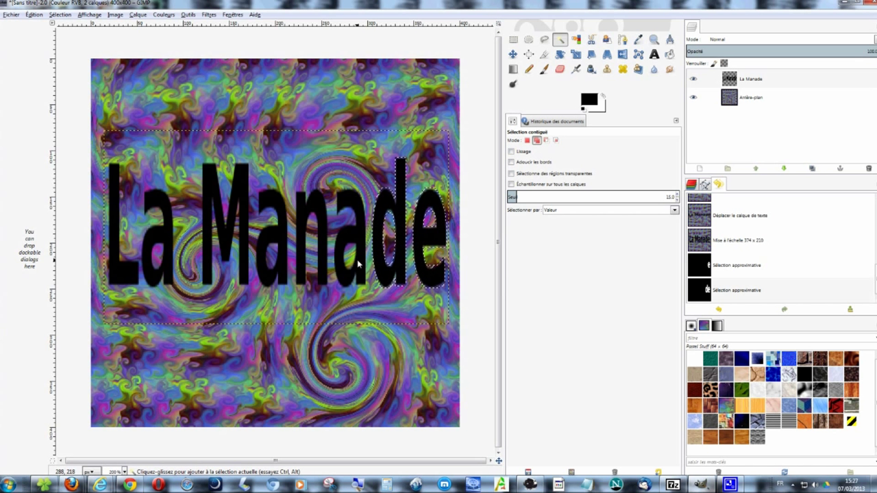
{"action": "left_click", "coordinate": [331, 264]}
{"action": "left_click", "coordinate": [310, 271]}
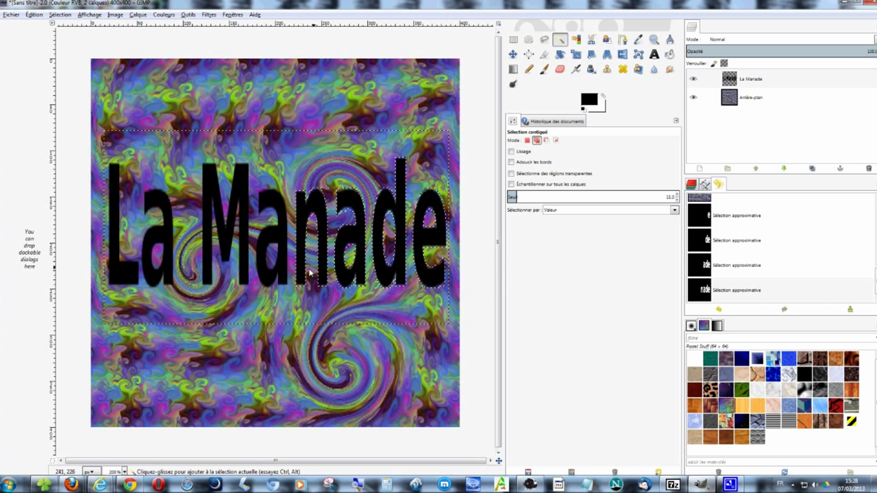
{"action": "left_click", "coordinate": [282, 274]}
{"action": "left_click", "coordinate": [251, 281]}
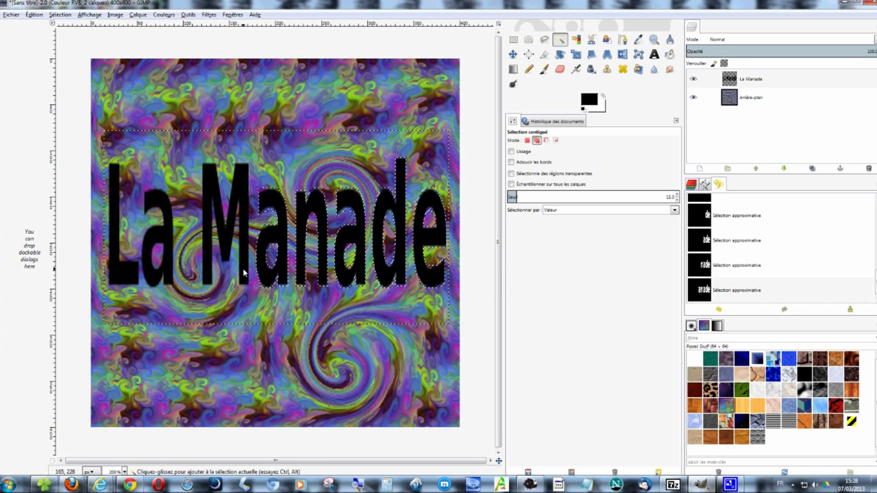
{"action": "left_click", "coordinate": [170, 270], "text": "shift"}
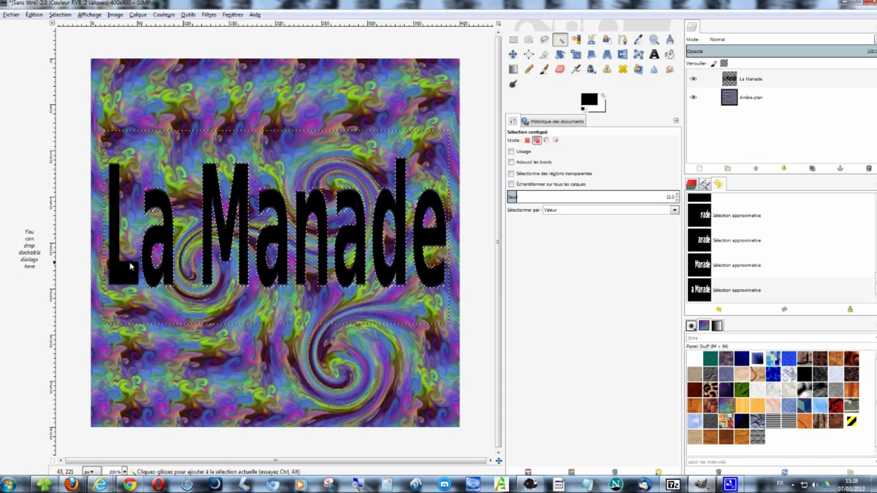
{"action": "left_click", "coordinate": [131, 270], "text": "shift"}
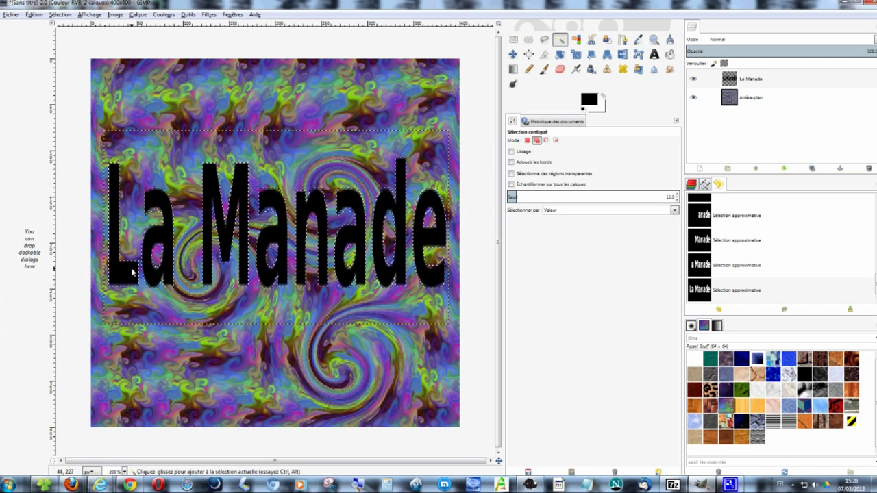
{"action": "right_click", "coordinate": [774, 83]}
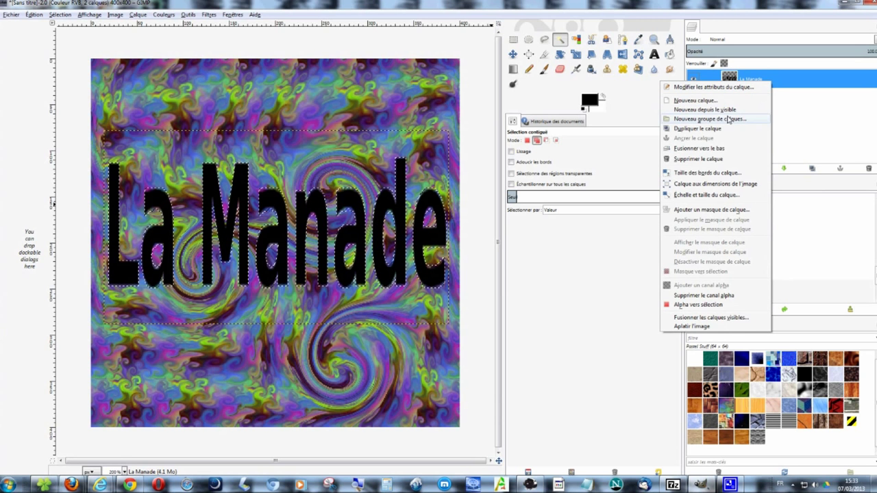
Create a new layer named La Manade #1 above the La Manade text layer
{"action": "left_click", "coordinate": [715, 129]}
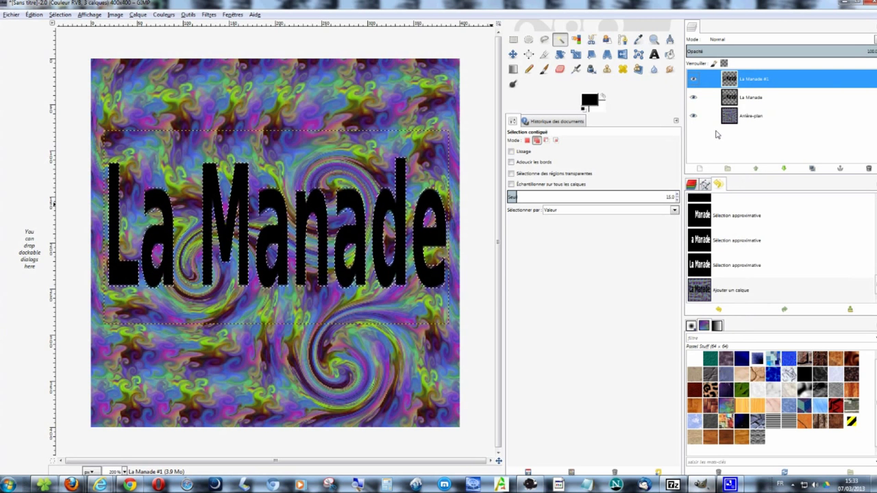
{"action": "left_click", "coordinate": [749, 81]}
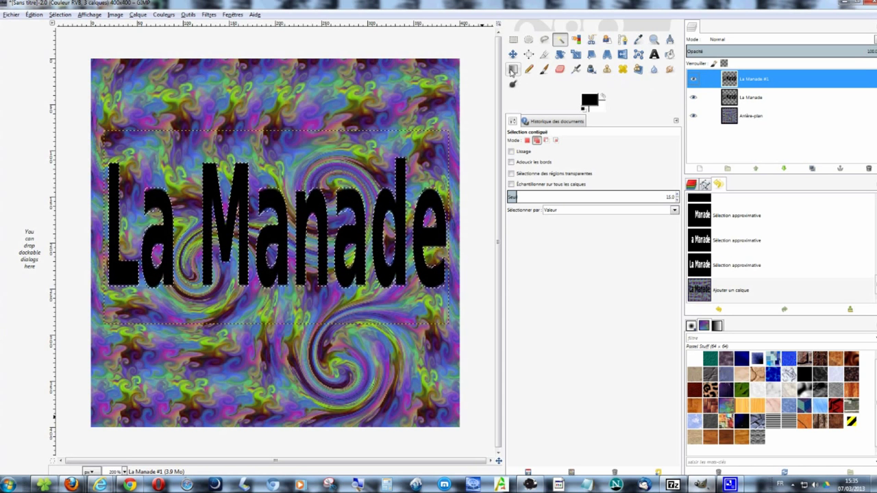
{"action": "left_click", "coordinate": [512, 70]}
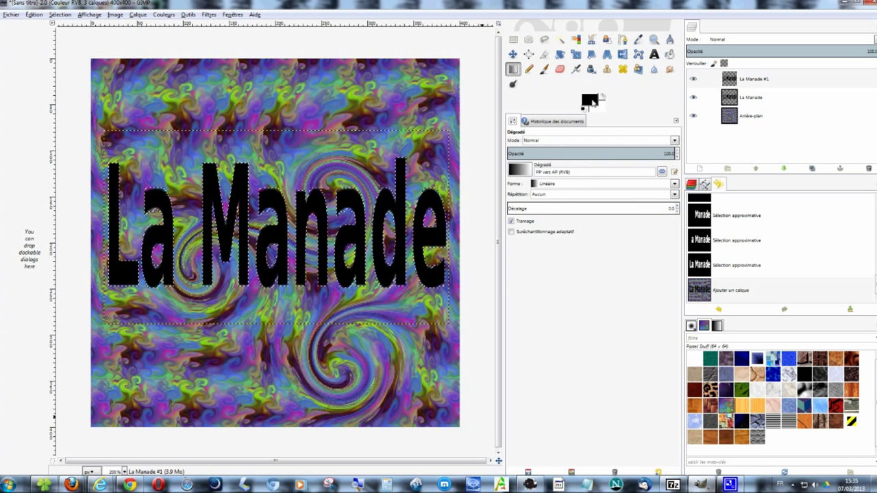
Set foreground red ff0101 and background orange-yellow ffc600, then drag a first gradient upward
{"action": "left_click", "coordinate": [591, 100]}
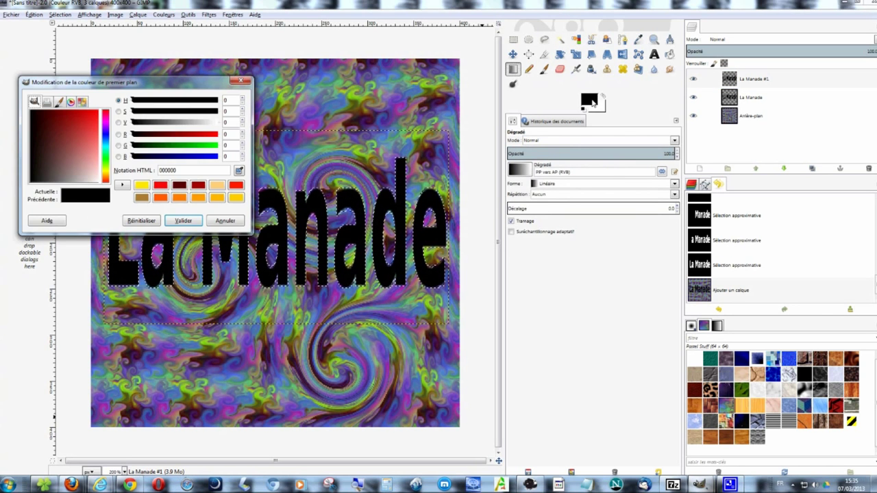
{"action": "left_click", "coordinate": [99, 111]}
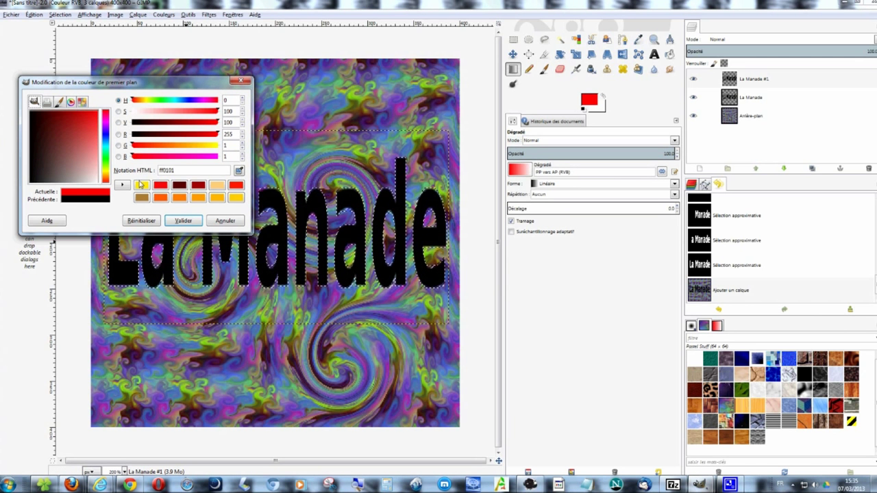
{"action": "left_click", "coordinate": [183, 221]}
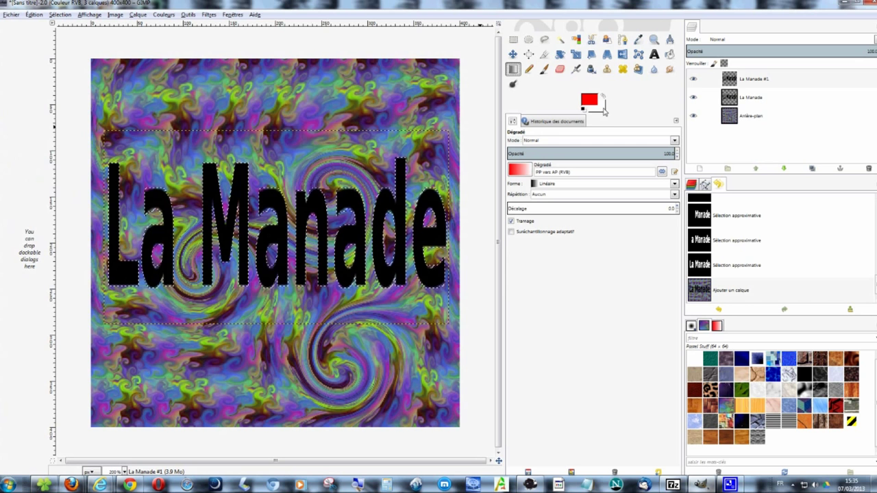
{"action": "left_click", "coordinate": [603, 111]}
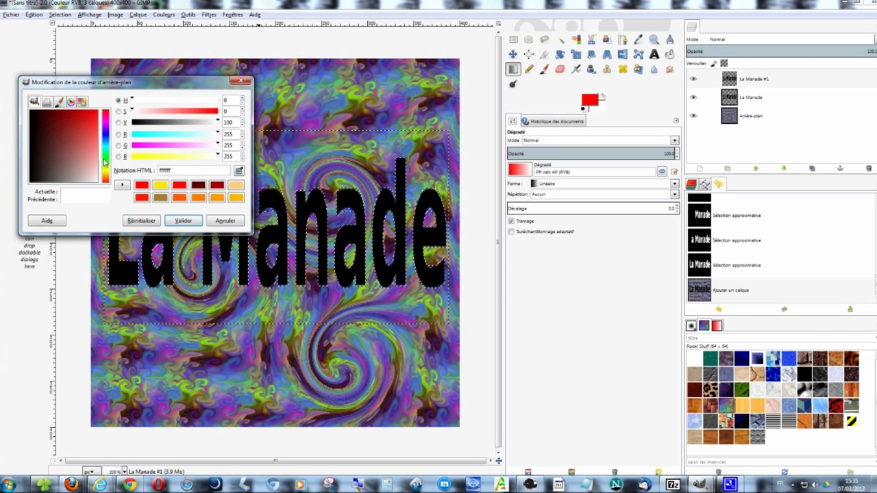
{"action": "left_click_drag", "start_coordinate": [105, 162], "coordinate": [108, 178]}
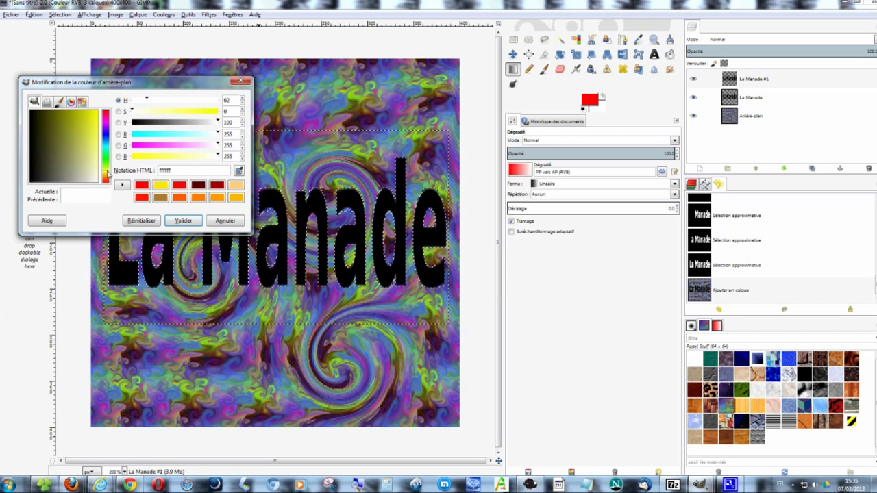
{"action": "left_click", "coordinate": [98, 113]}
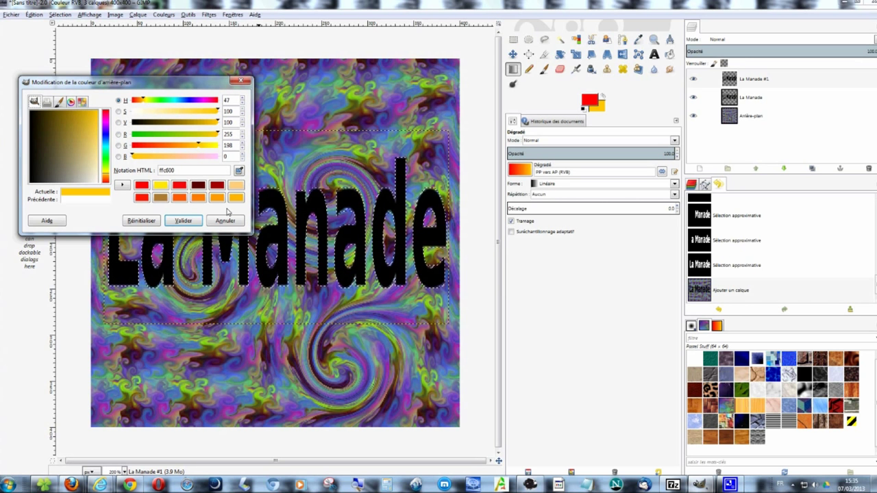
{"action": "left_click", "coordinate": [183, 221]}
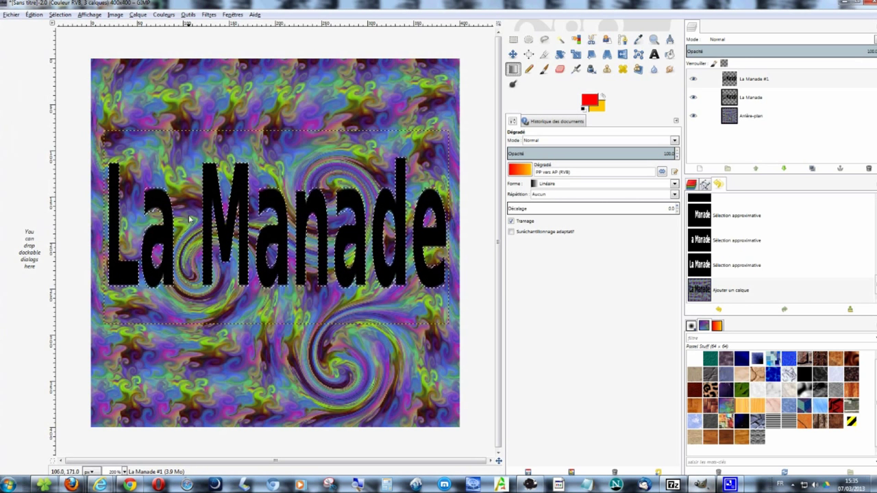
{"action": "left_click_drag", "start_coordinate": [270, 310], "coordinate": [277, 170]}
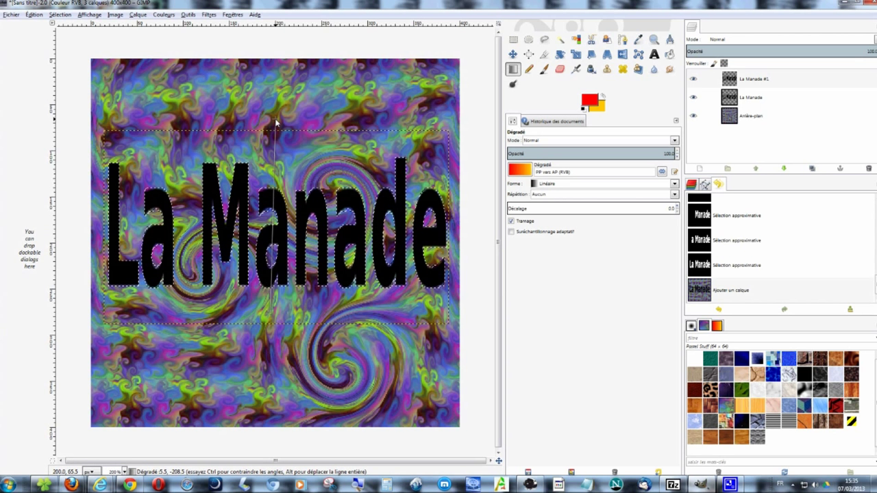
Redraw the upward gradient so the letters run red at the bottom to yellow-orange at top
{"action": "left_click_drag", "start_coordinate": [277, 170], "coordinate": [276, 121]}
{"action": "left_click_drag", "start_coordinate": [274, 308], "coordinate": [281, 211]}
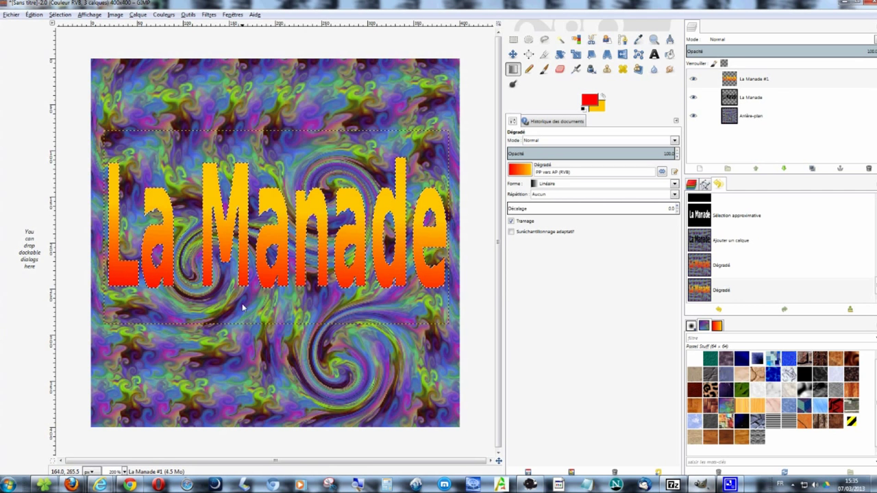
{"action": "left_click_drag", "start_coordinate": [278, 292], "coordinate": [280, 229]}
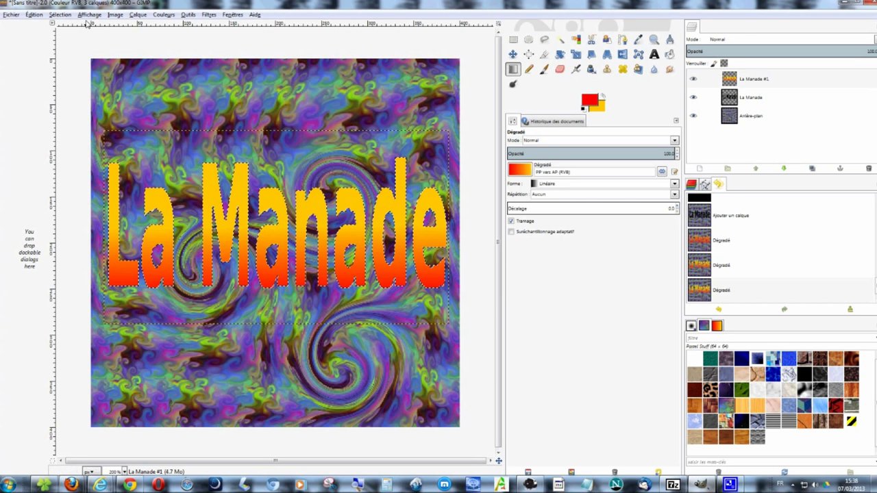
Clear the selection and shift the black La Manade text a few pixels as a shadow
{"action": "left_click", "coordinate": [61, 14]}
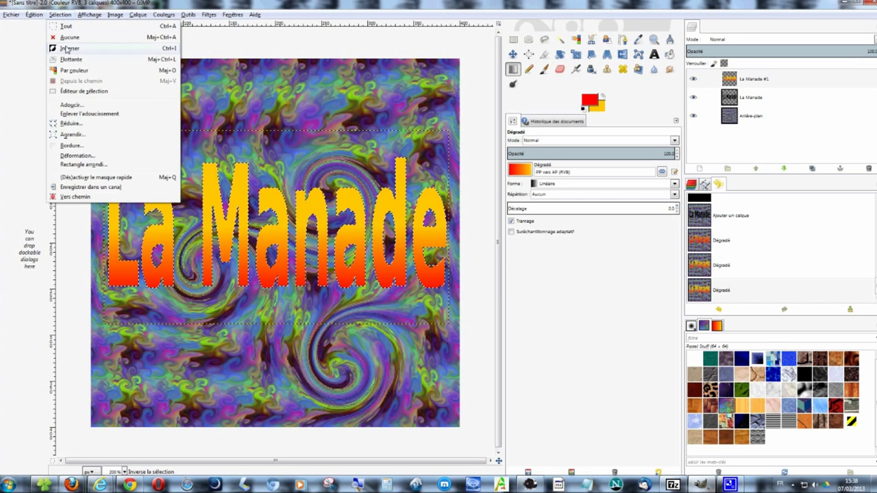
{"action": "left_click", "coordinate": [67, 39]}
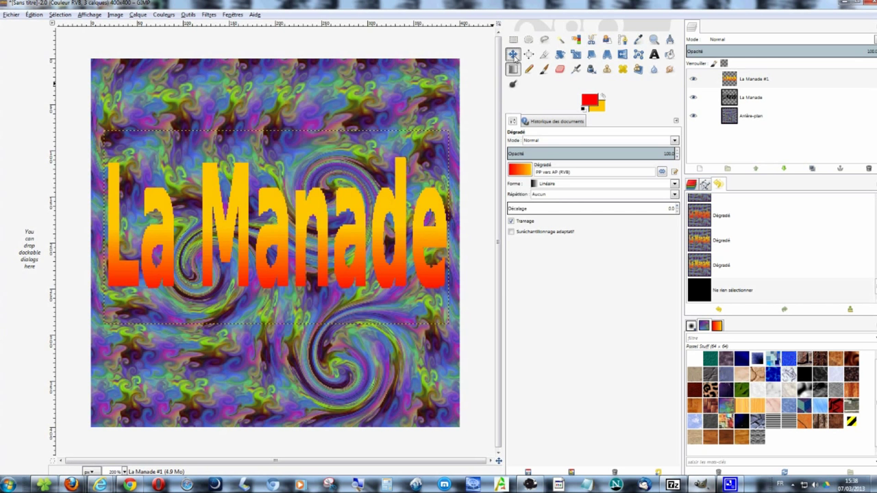
{"action": "left_click", "coordinate": [513, 55]}
{"action": "left_click_drag", "start_coordinate": [305, 217], "coordinate": [302, 209]}
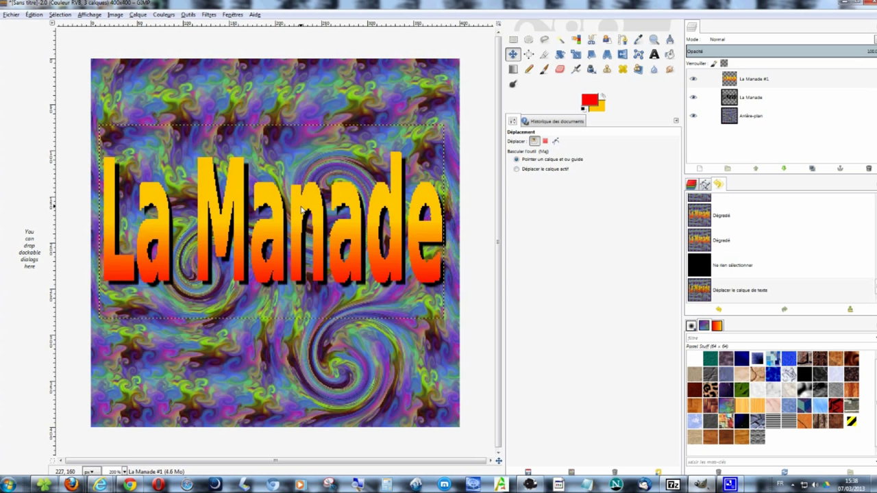
Merge La Manade #1 down into La Manade, then merge La Manade into Arrière-plan
{"action": "right_click", "coordinate": [767, 82]}
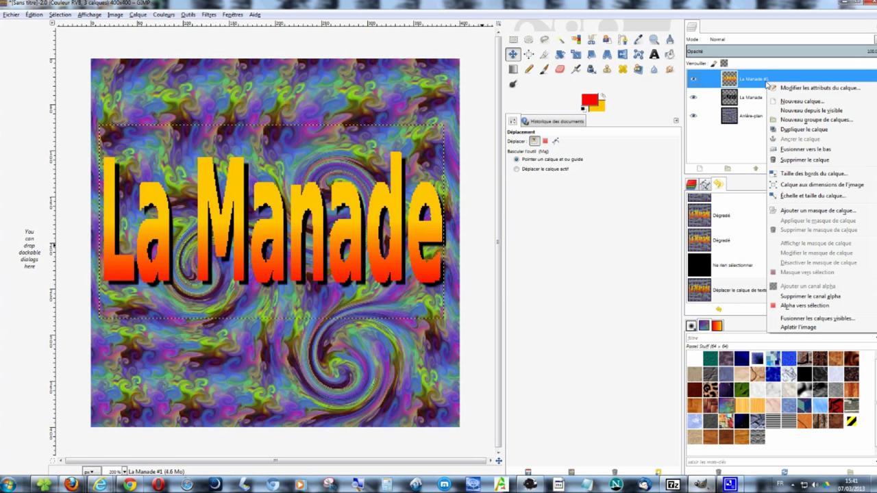
{"action": "left_click", "coordinate": [799, 149]}
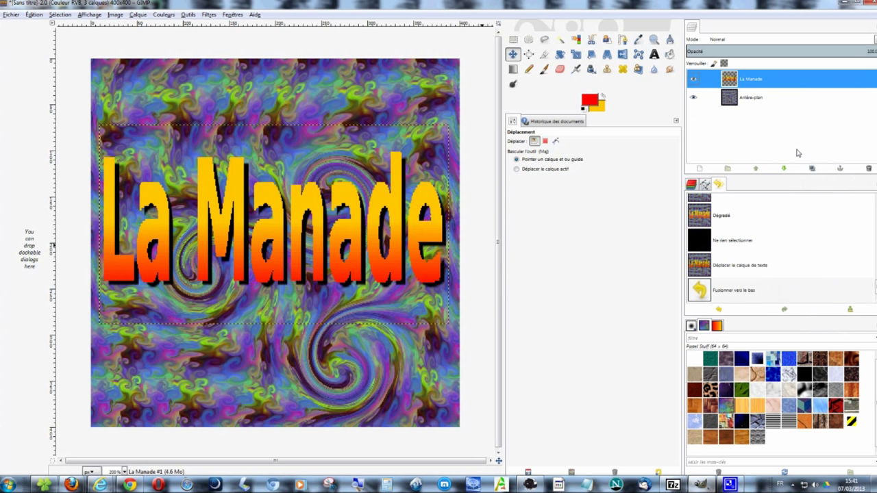
{"action": "right_click", "coordinate": [771, 82]}
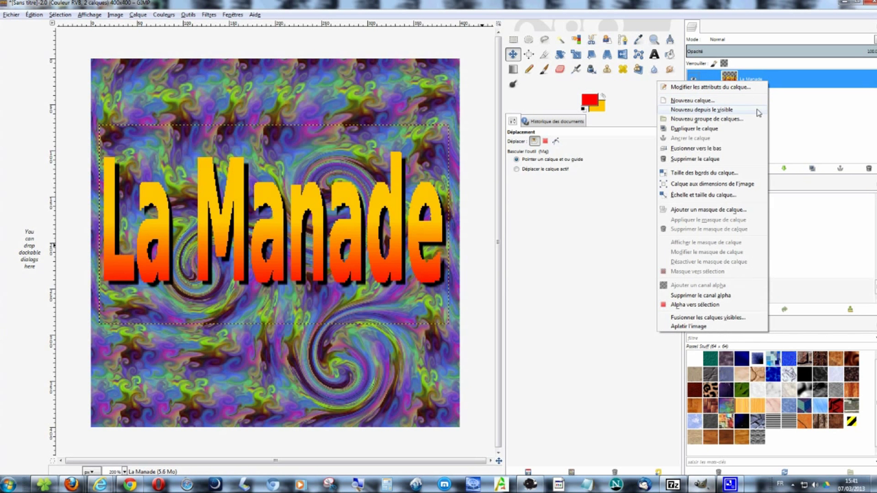
{"action": "left_click", "coordinate": [717, 150]}
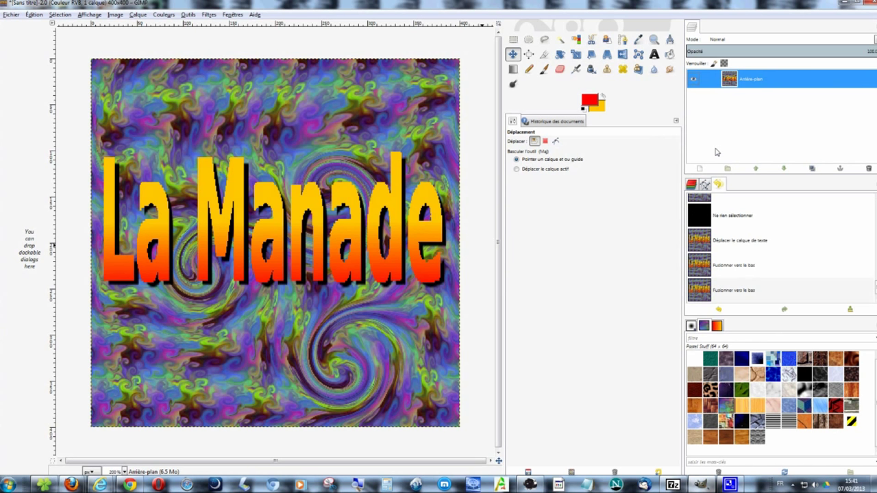
Duplicate the Arrière-plan layer as Copie de Arrière-plan
{"action": "right_click", "coordinate": [758, 84]}
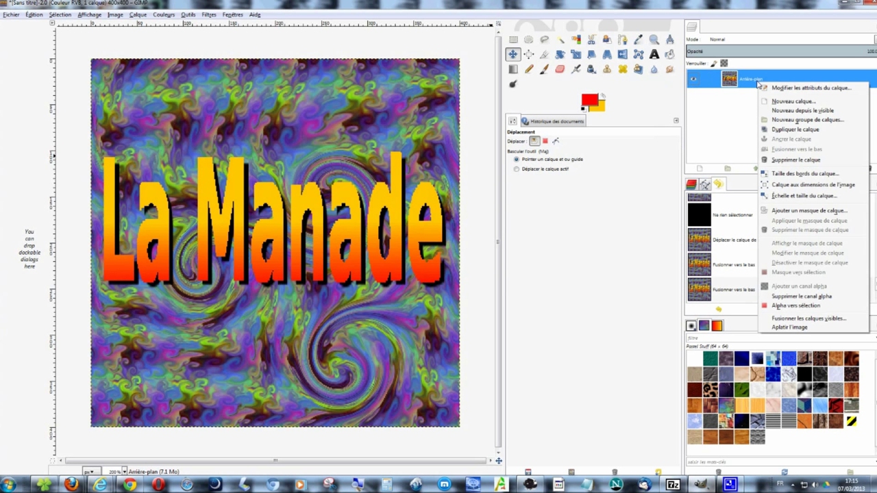
{"action": "left_click", "coordinate": [782, 130]}
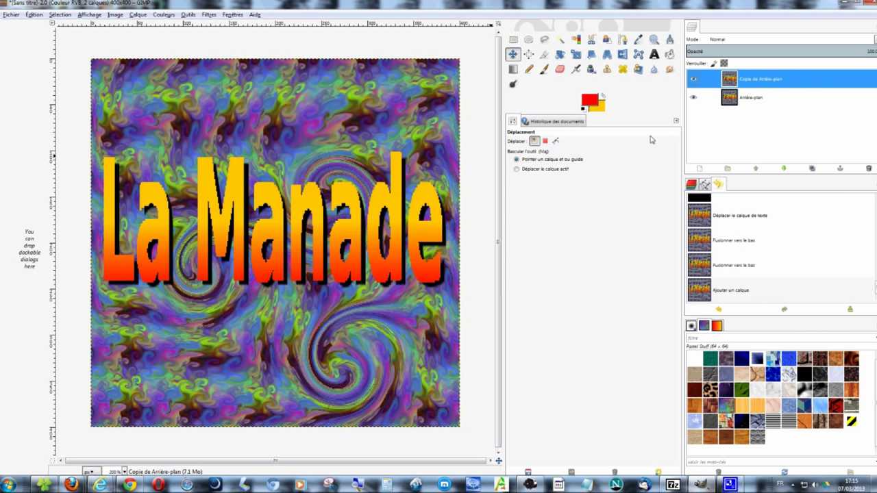
{"action": "left_click", "coordinate": [209, 14]}
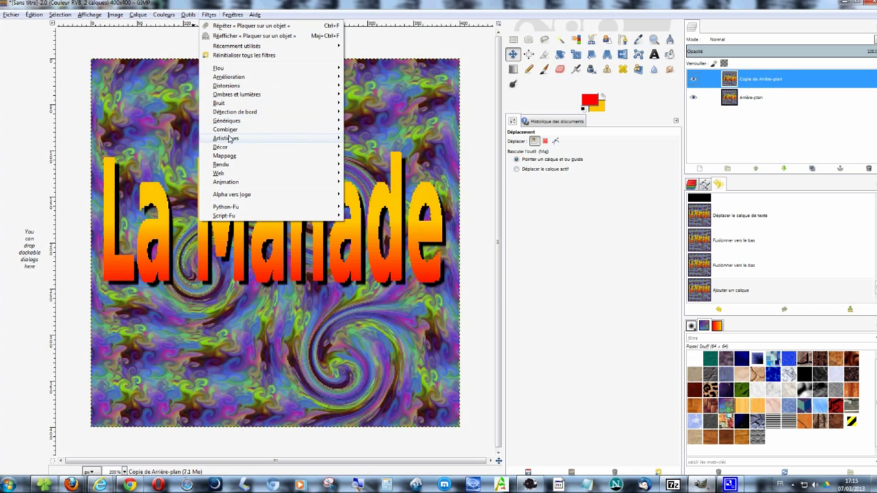
{"action": "mouse_move", "coordinate": [225, 156]}
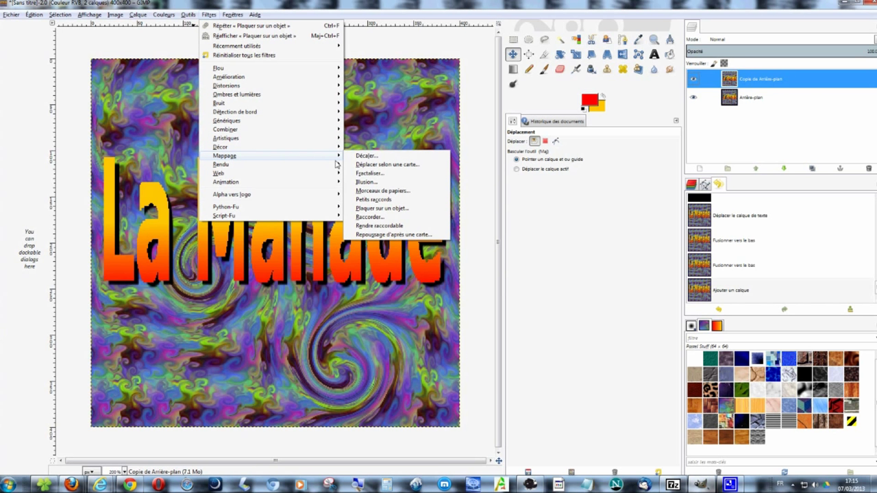
Map the copy onto a sphere with transparent background, tiling and Y rotation 180
{"action": "left_click", "coordinate": [373, 210]}
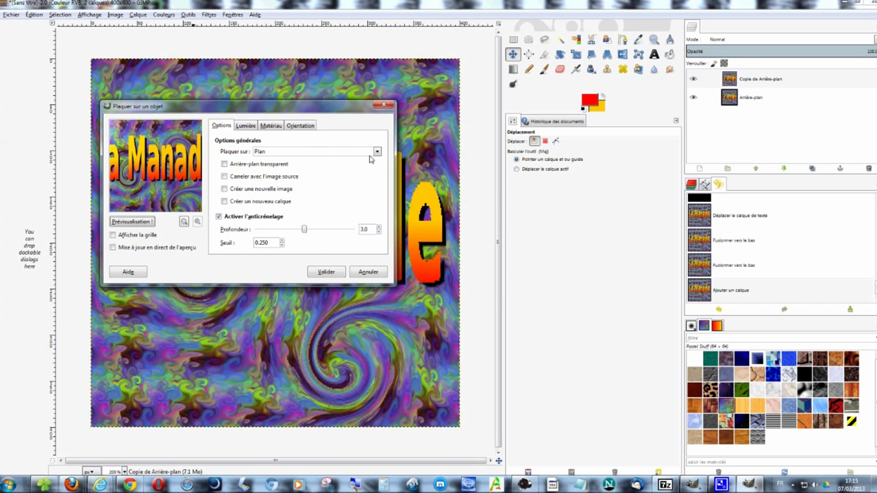
{"action": "left_click", "coordinate": [377, 152]}
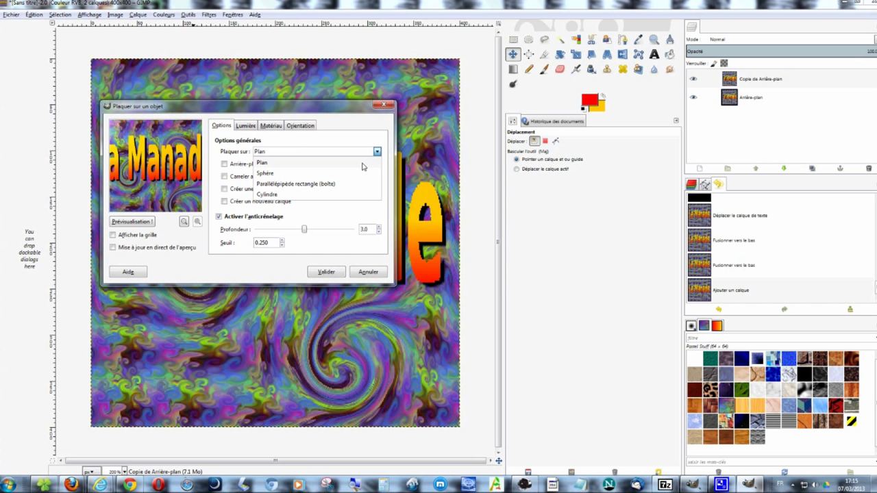
{"action": "left_click", "coordinate": [356, 174]}
{"action": "left_click", "coordinate": [225, 165]}
{"action": "left_click", "coordinate": [224, 178]}
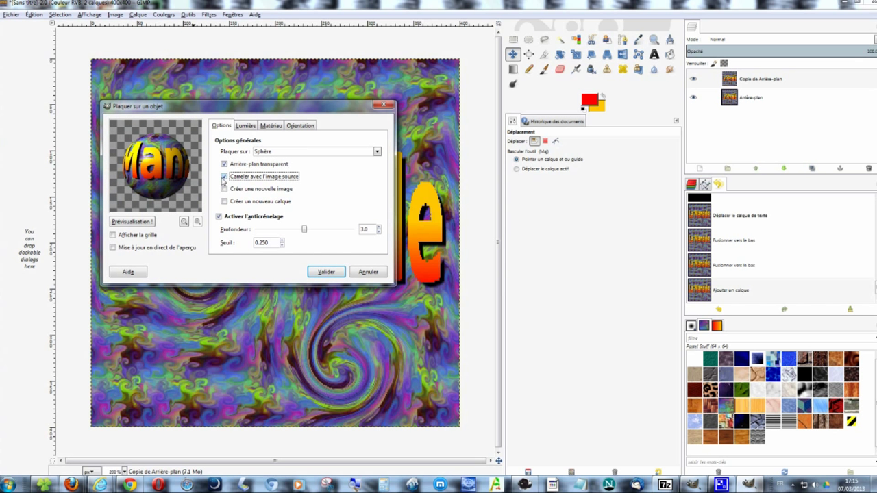
{"action": "left_click", "coordinate": [113, 249]}
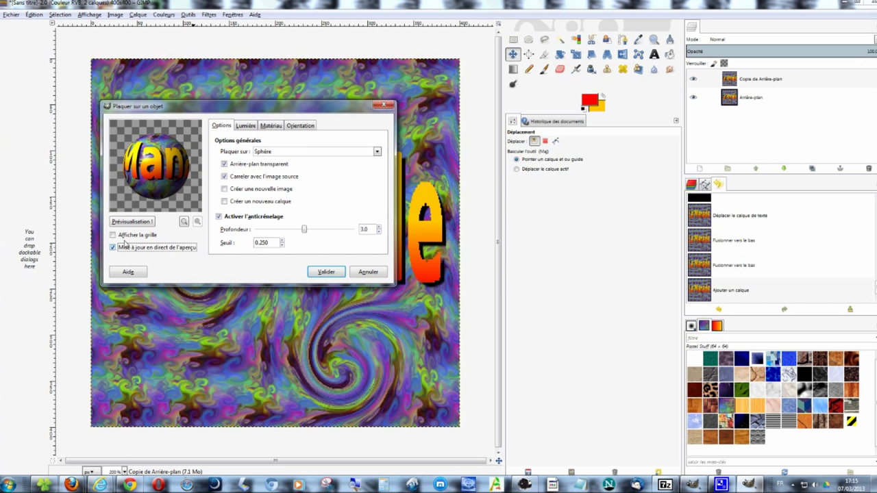
{"action": "left_click", "coordinate": [299, 126]}
{"action": "left_click_drag", "start_coordinate": [288, 218], "coordinate": [346, 223]}
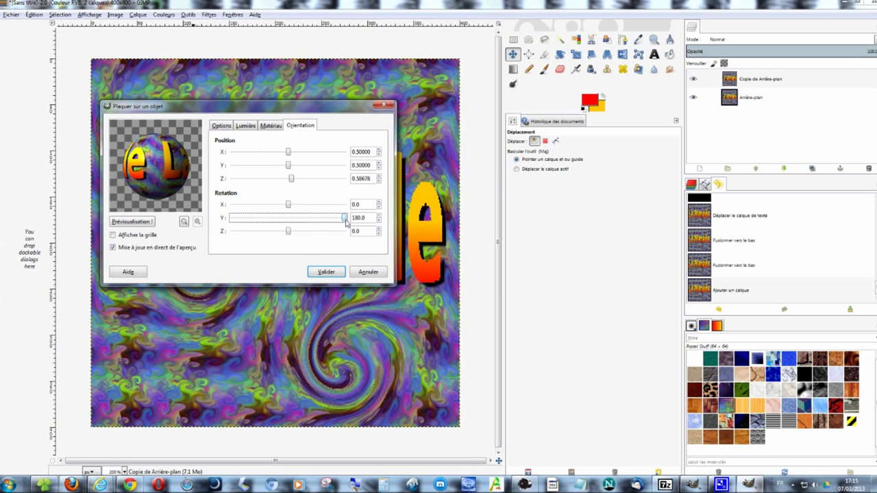
{"action": "left_click", "coordinate": [336, 274]}
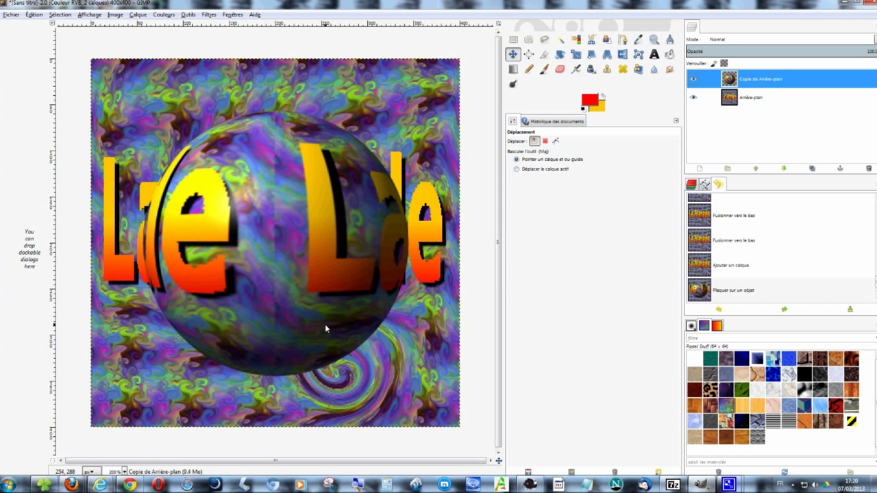
{"action": "left_click", "coordinate": [768, 104]}
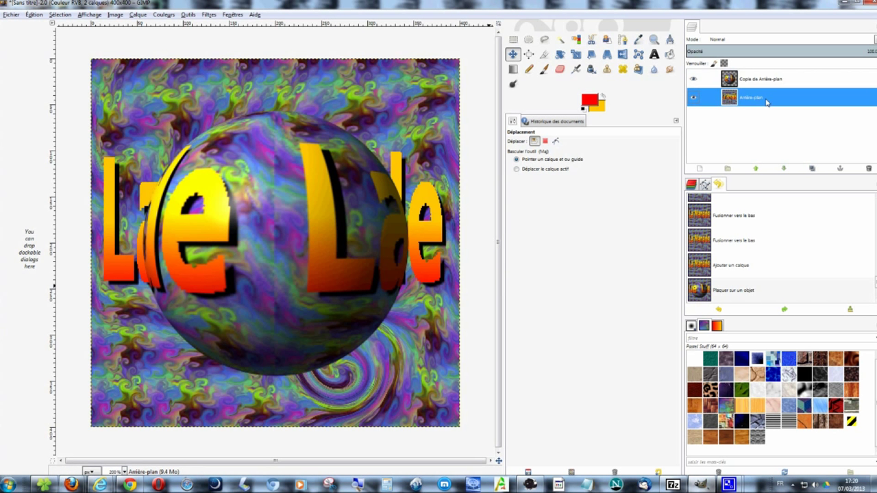
Duplicate Arrière-plan and reapply the sphere mapping with Y rotation 170
{"action": "right_click", "coordinate": [772, 103]}
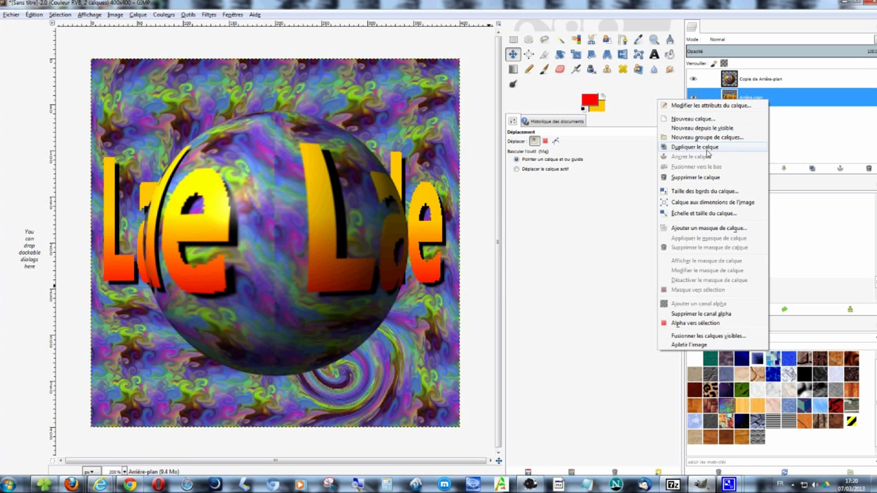
{"action": "left_click", "coordinate": [694, 148]}
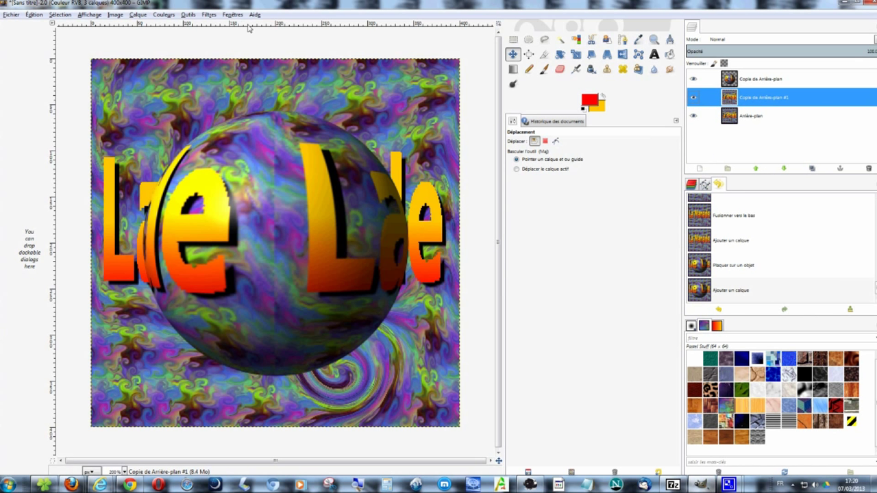
{"action": "left_click", "coordinate": [211, 15]}
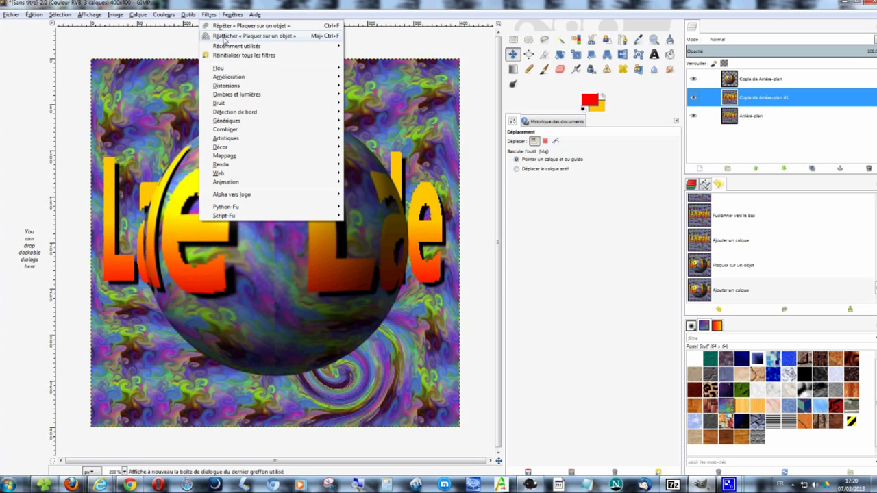
{"action": "left_click", "coordinate": [226, 37]}
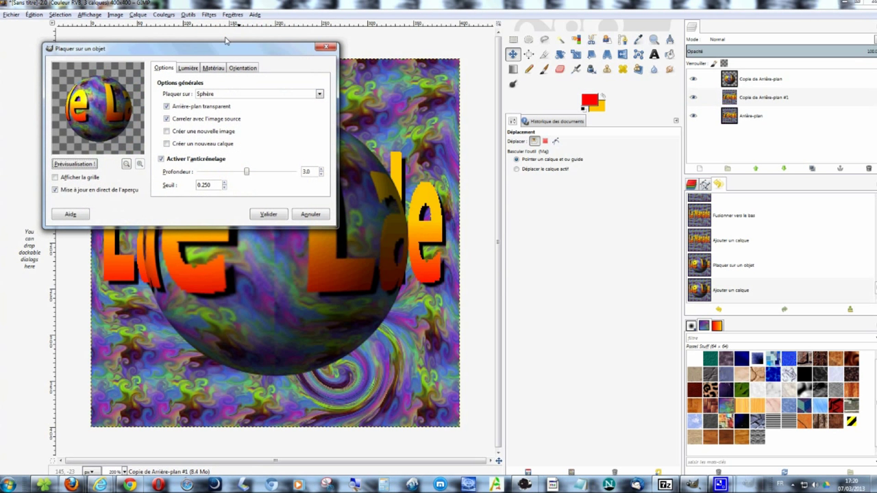
{"action": "left_click", "coordinate": [239, 68]}
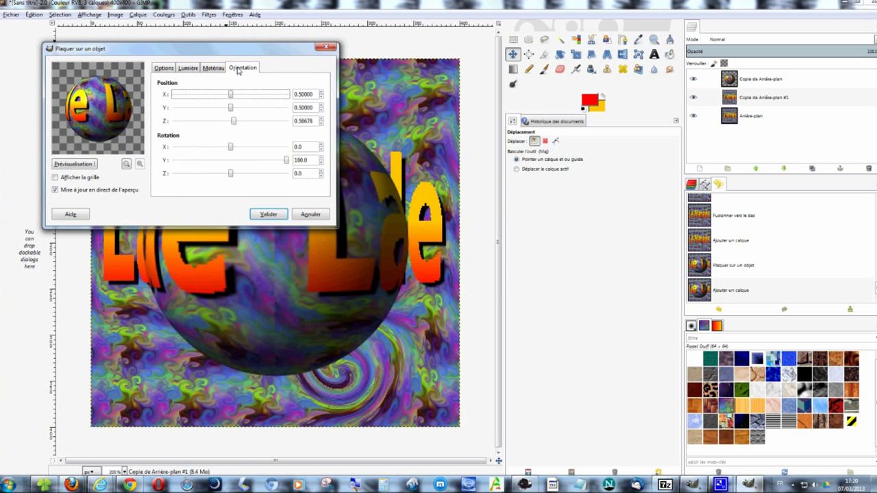
{"action": "left_click", "coordinate": [321, 163]}
{"action": "left_click", "coordinate": [320, 163]}
{"action": "left_click", "coordinate": [320, 163]}
{"action": "left_click", "coordinate": [320, 162]}
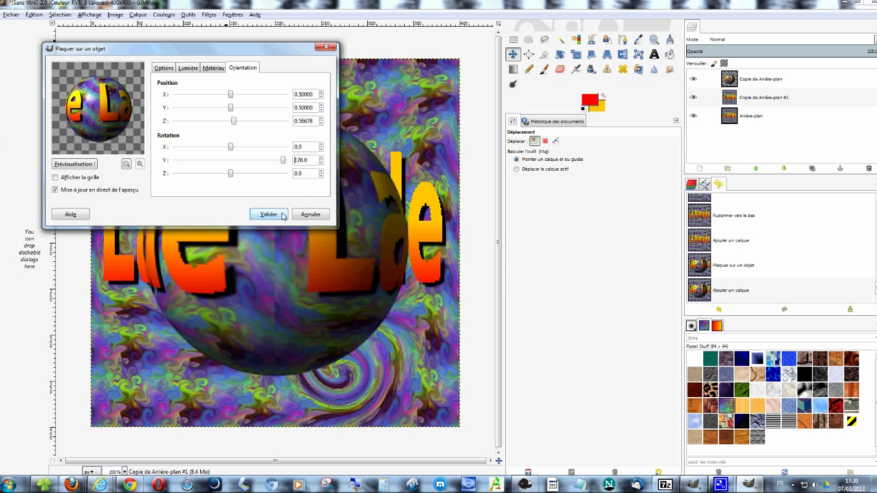
{"action": "left_click", "coordinate": [268, 213]}
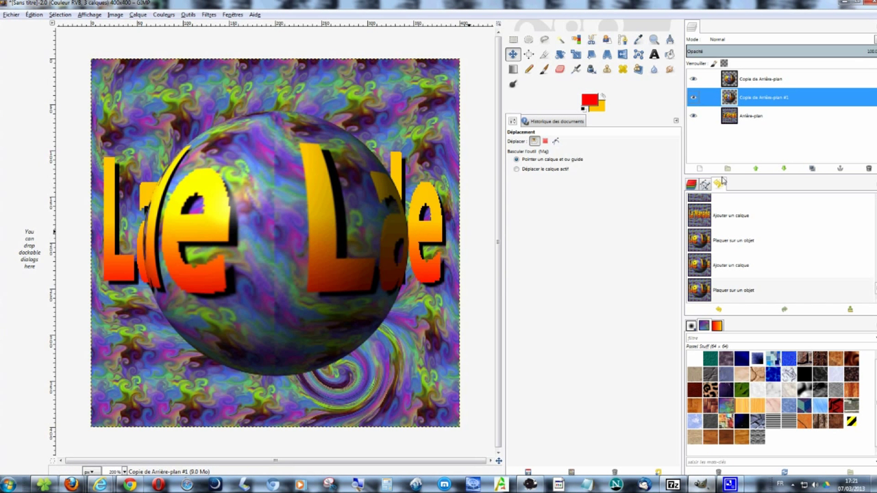
Duplicate Arrière-plan again and sphere-map the copy with Y rotation 160
{"action": "left_click", "coordinate": [768, 121]}
{"action": "right_click", "coordinate": [770, 121]}
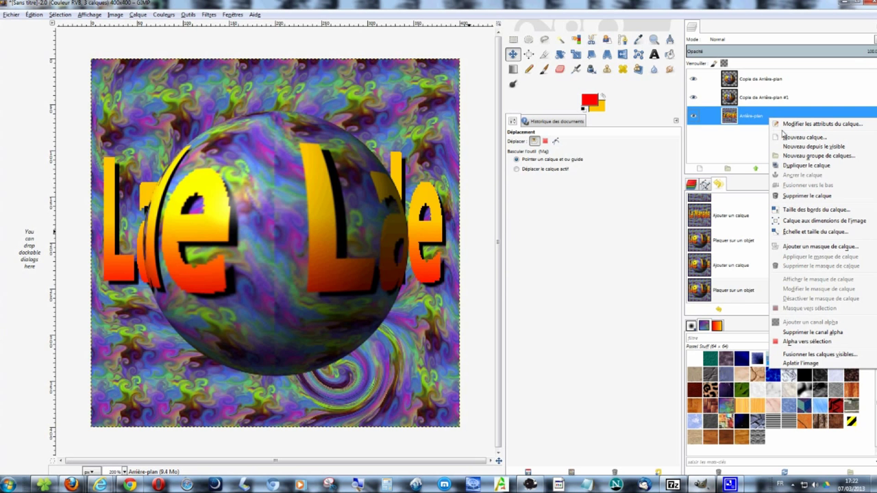
{"action": "left_click", "coordinate": [806, 165]}
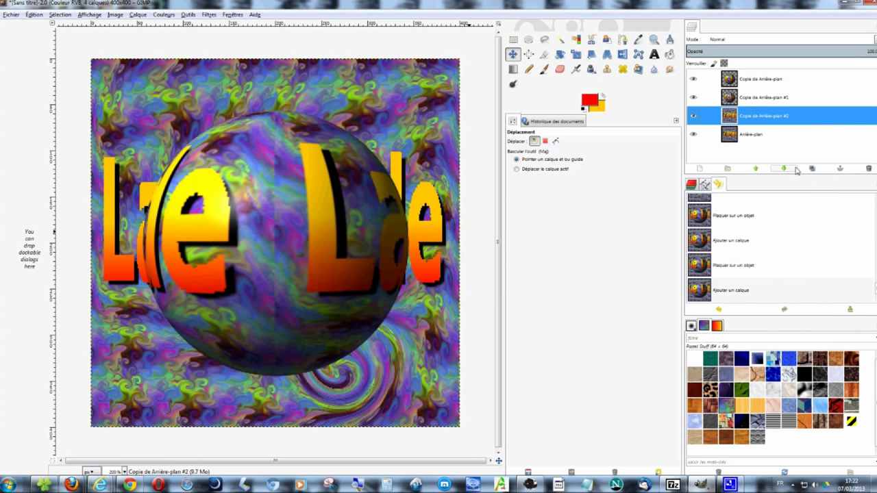
{"action": "left_click", "coordinate": [209, 14]}
{"action": "left_click", "coordinate": [226, 34]}
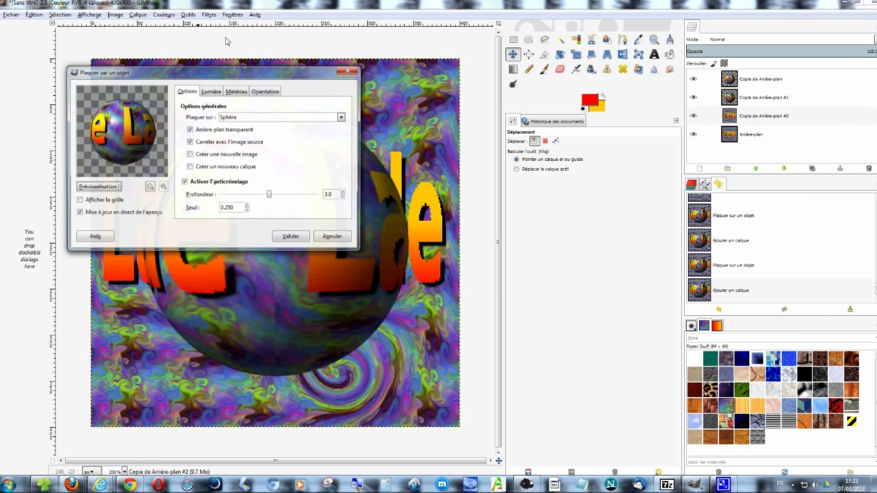
{"action": "left_click", "coordinate": [264, 92]}
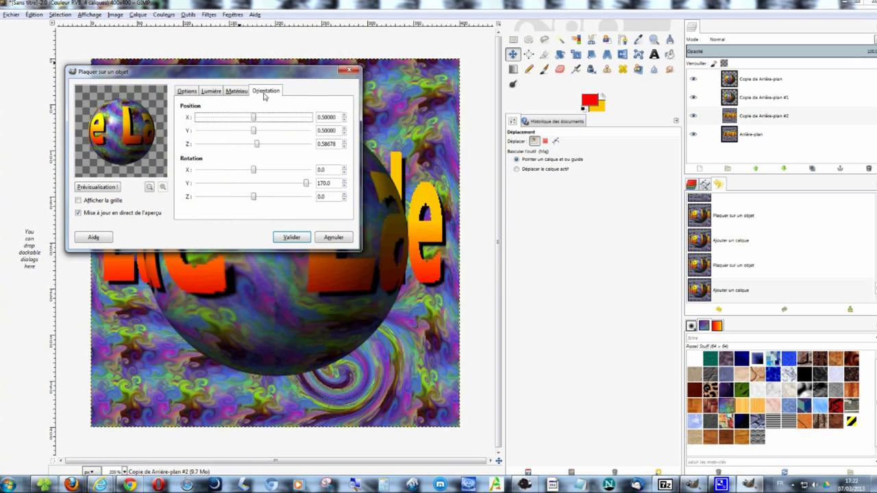
{"action": "left_click", "coordinate": [344, 185]}
{"action": "left_click", "coordinate": [344, 185]}
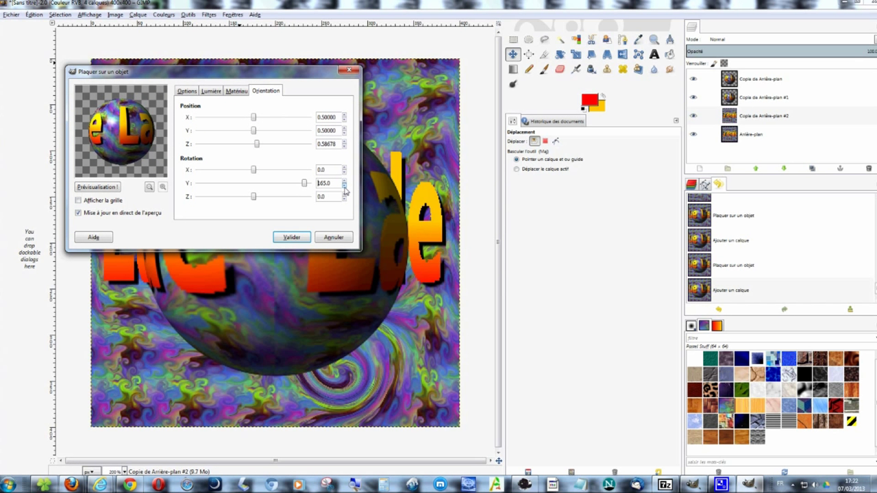
{"action": "left_click", "coordinate": [344, 187]}
{"action": "left_click", "coordinate": [344, 187]}
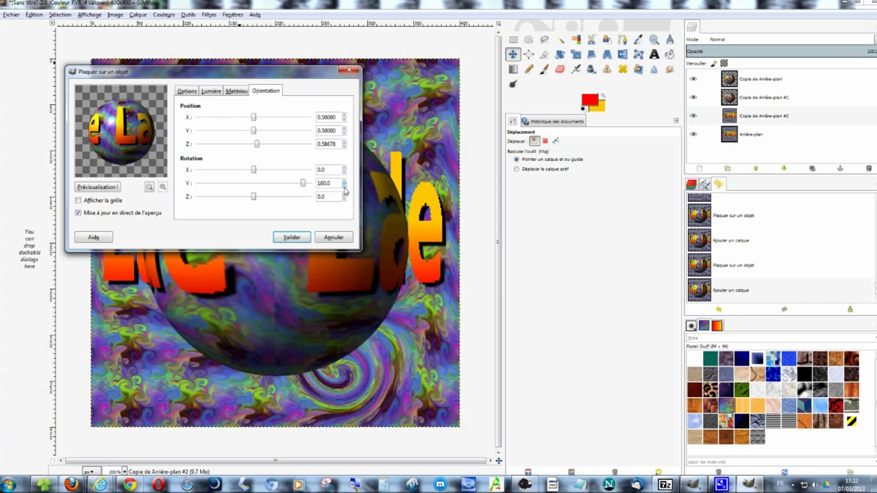
{"action": "left_click", "coordinate": [291, 237]}
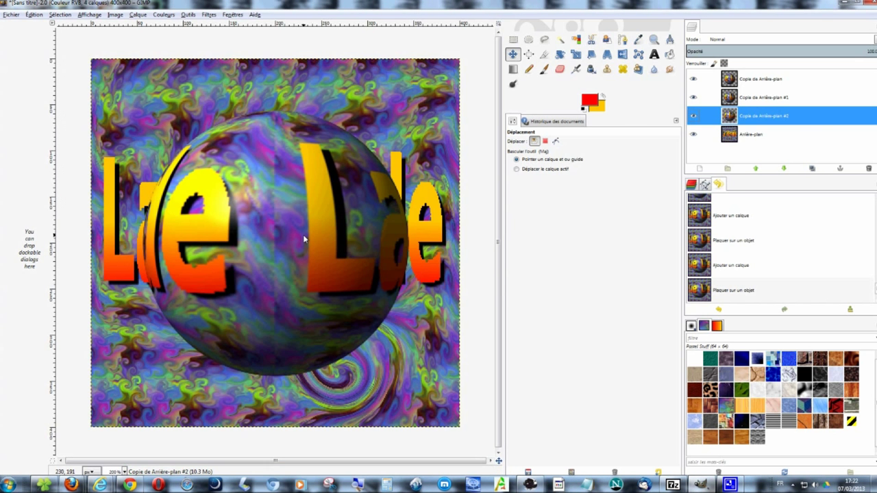
Duplicate the base layer and sphere-map the copy with Y rotation 150
{"action": "right_click", "coordinate": [703, 132]}
{"action": "left_click", "coordinate": [741, 243]}
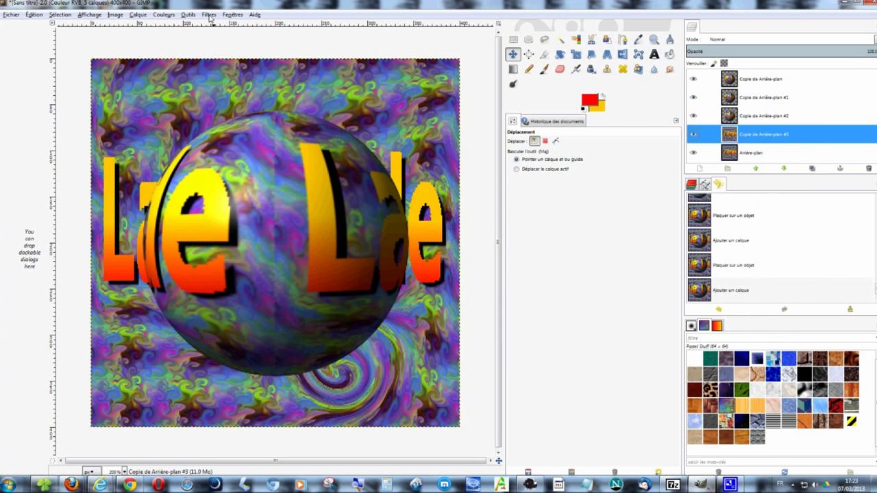
{"action": "left_click", "coordinate": [209, 15]}
{"action": "left_click", "coordinate": [220, 40]}
{"action": "left_click", "coordinate": [288, 115]}
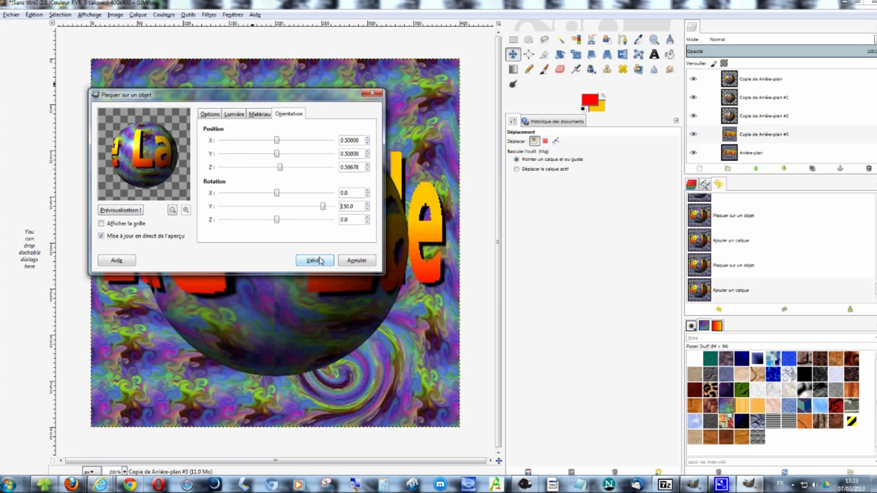
{"action": "left_click", "coordinate": [315, 258]}
Add more copies via Shift+Ctrl+D, sphere-mapping each via Shift+Ctrl+F at lower rotations
{"action": "right_click", "coordinate": [705, 153]}
{"action": "left_click", "coordinate": [740, 198]}
{"action": "key", "text": "shift+ctrl+f"}
{"action": "left_click", "coordinate": [314, 135]}
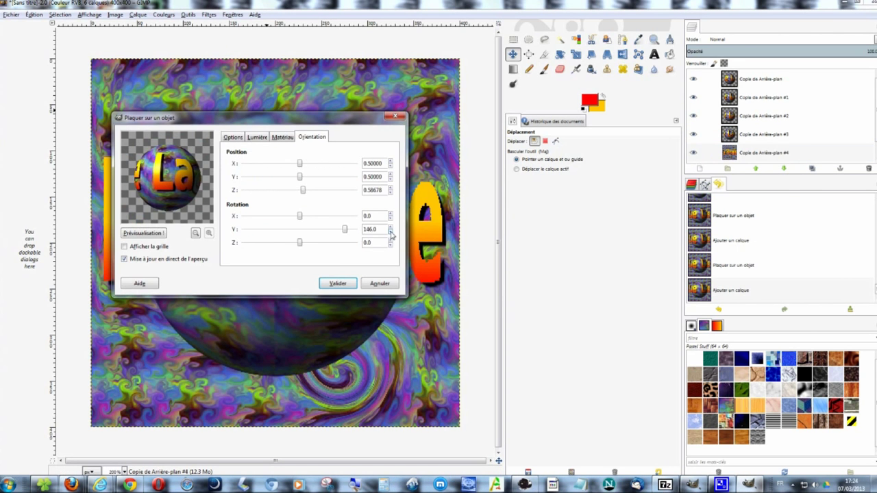
{"action": "left_click", "coordinate": [338, 284]}
{"action": "key", "text": "shift+ctrl+d"}
{"action": "left_click", "coordinate": [209, 14]}
{"action": "key", "text": "shift+ctrl+d"}
{"action": "key", "text": "shift+ctrl+f"}
{"action": "left_click", "coordinate": [267, 215]}
Keep duplicating and sphere-mapping with decreasing Y rotation until the image holds 36 layers
{"action": "right_click", "coordinate": [685, 154]}
{"action": "left_click", "coordinate": [709, 203]}
{"action": "left_click", "coordinate": [209, 15]}
{"action": "left_click", "coordinate": [226, 25]}
{"action": "key", "text": "shift+ctrl+d"}
{"action": "key", "text": "shift+ctrl+d"}
{"action": "key", "text": "shift+ctrl+d"}
{"action": "left_click", "coordinate": [209, 15]}
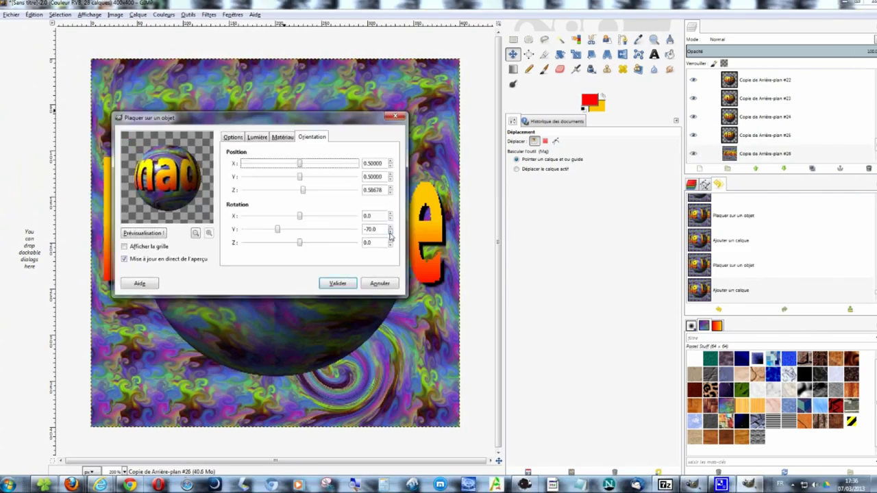
{"action": "left_click", "coordinate": [287, 129]}
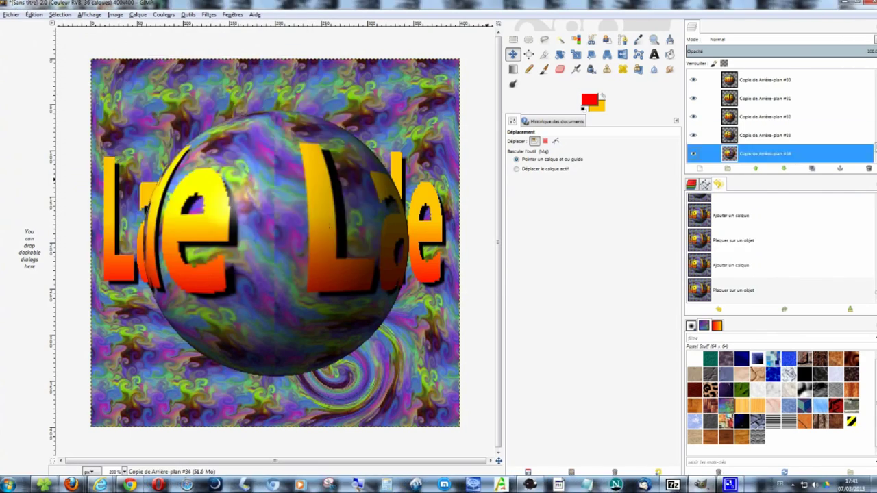
{"action": "left_click", "coordinate": [210, 15]}
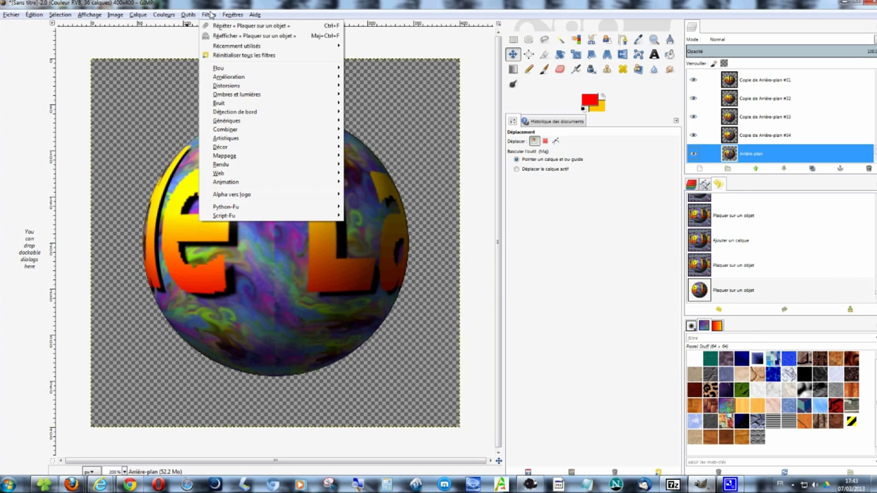
{"action": "mouse_move", "coordinate": [226, 182]}
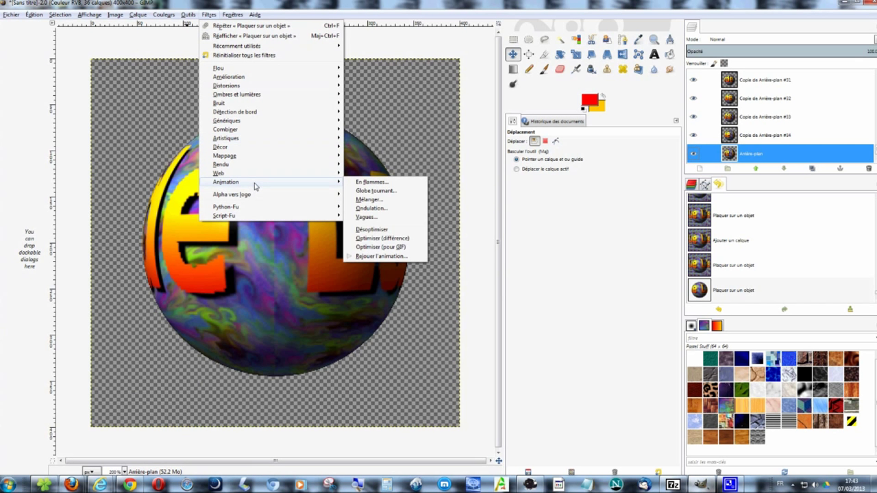
Play back the 36-frame spinning 'La Manade' sphere animation, then close the preview
{"action": "left_click", "coordinate": [382, 257]}
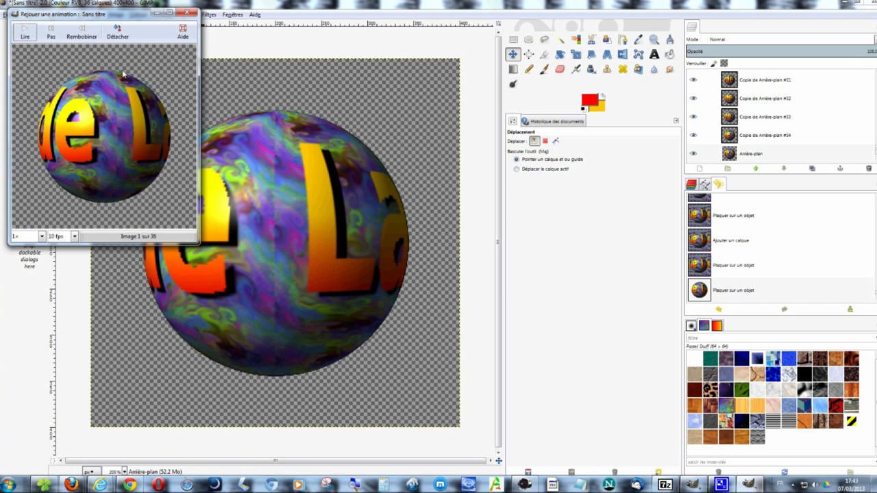
{"action": "left_click", "coordinate": [25, 34]}
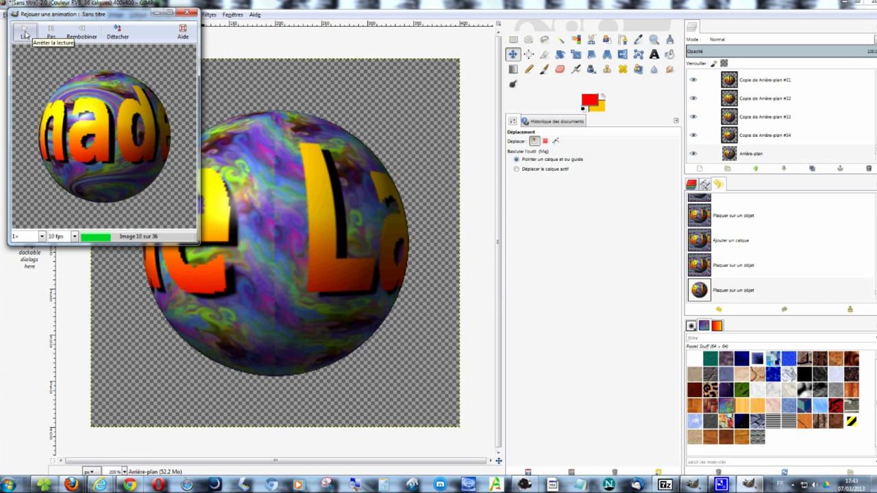
{"action": "left_click", "coordinate": [25, 35]}
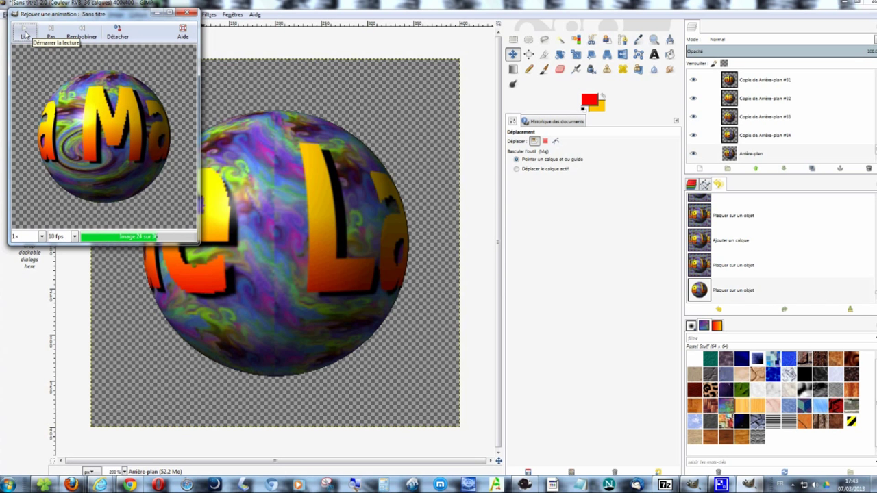
{"action": "left_click", "coordinate": [186, 13]}
{"action": "left_click", "coordinate": [13, 15]}
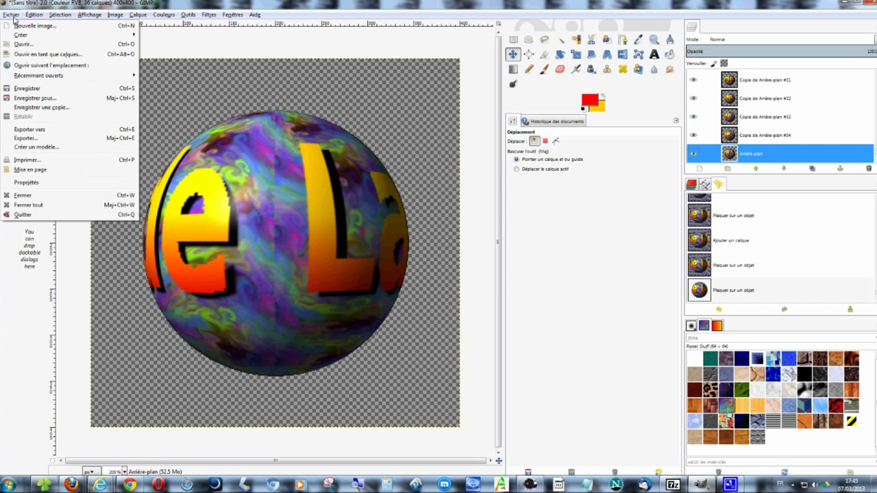
Export the image to Documents as 'sphère.gif' with the Image GIF file type
{"action": "left_click", "coordinate": [30, 139]}
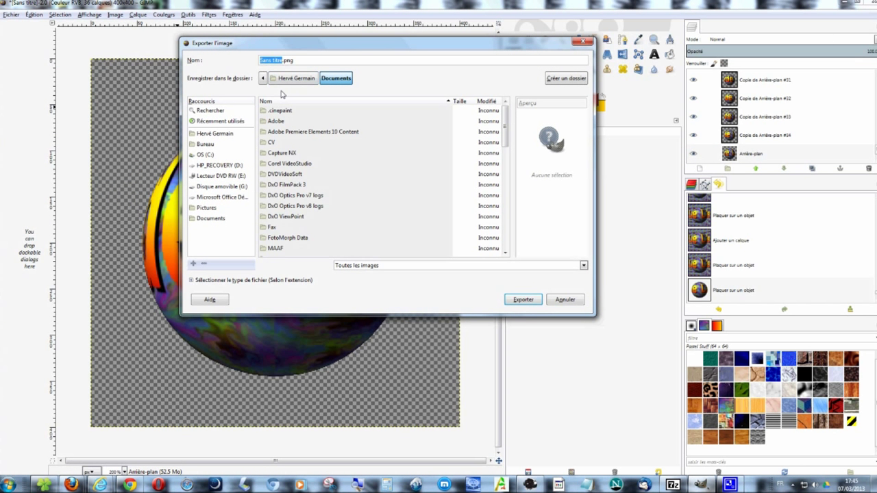
{"action": "type", "text": "s"}
{"action": "left_click", "coordinate": [242, 281]}
{"action": "left_click_drag", "start_coordinate": [587, 262], "coordinate": [586, 293]}
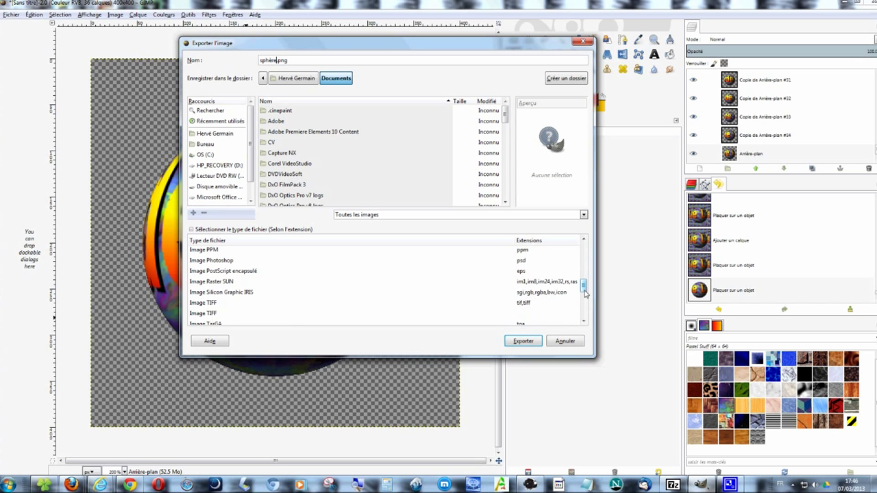
{"action": "mouse_move", "coordinate": [586, 293]}
{"action": "left_mouse_down"}
{"action": "mouse_move", "coordinate": [587, 317]}
{"action": "mouse_move", "coordinate": [584, 288]}
{"action": "left_mouse_up"}
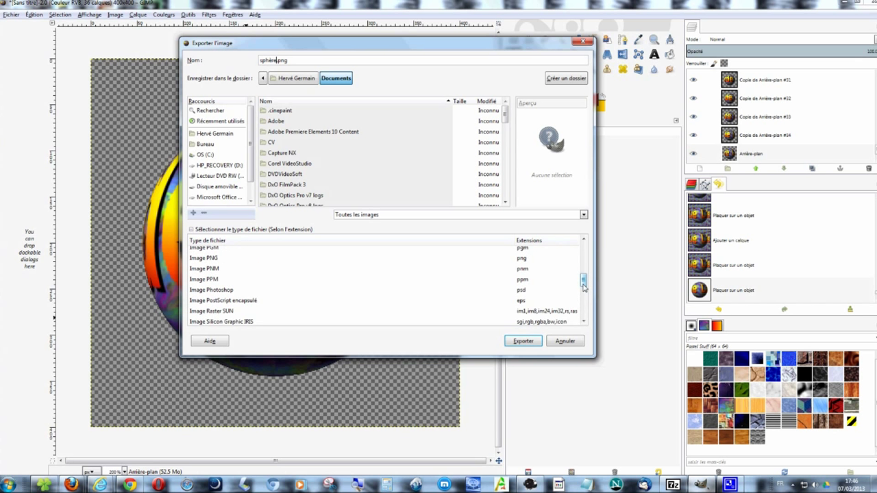
{"action": "left_click_drag", "start_coordinate": [584, 288], "coordinate": [584, 277]}
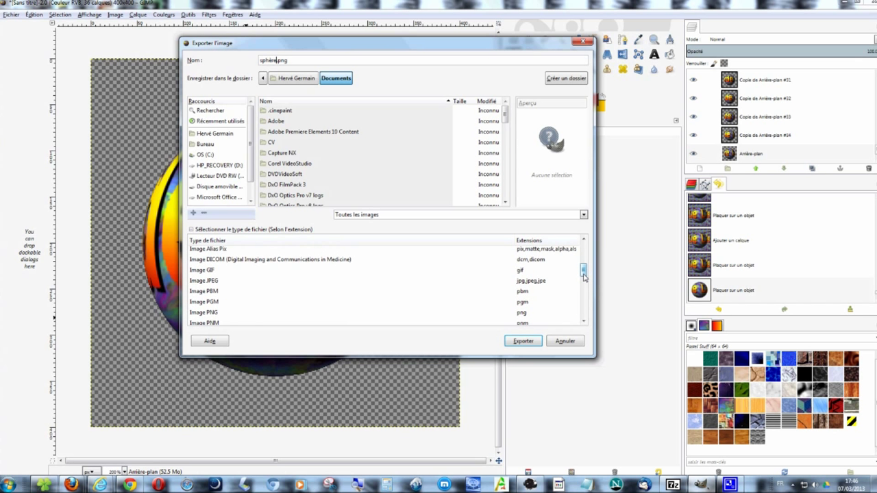
{"action": "left_click", "coordinate": [520, 272]}
{"action": "left_click", "coordinate": [528, 341]}
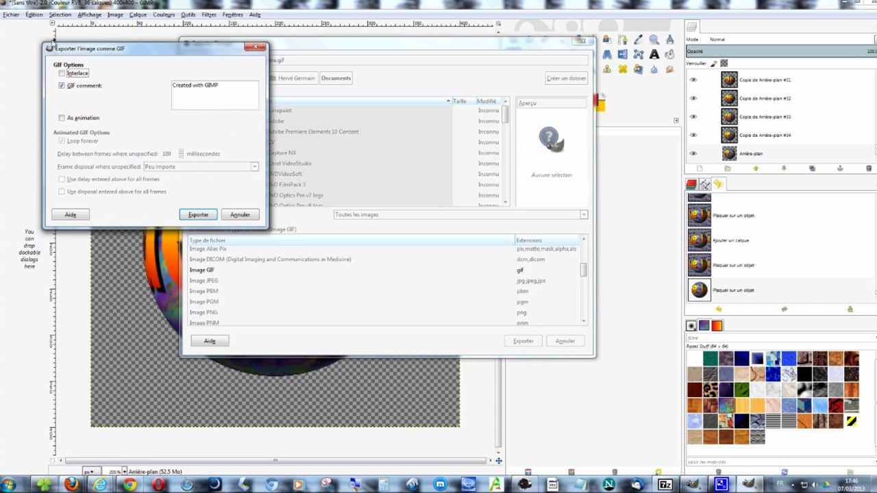
Save sphère.gif as an animation, one image per layer (replace), with delay and disposal applied to all frames
{"action": "left_click", "coordinate": [63, 118]}
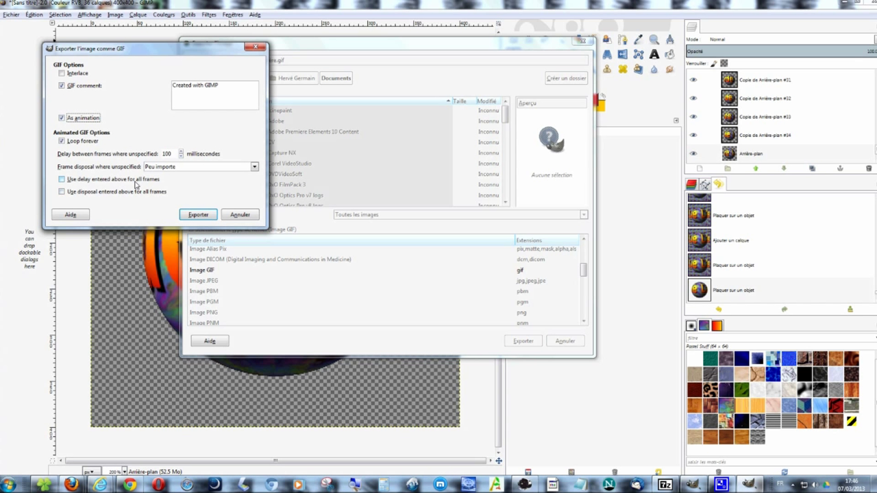
{"action": "left_click", "coordinate": [254, 168]}
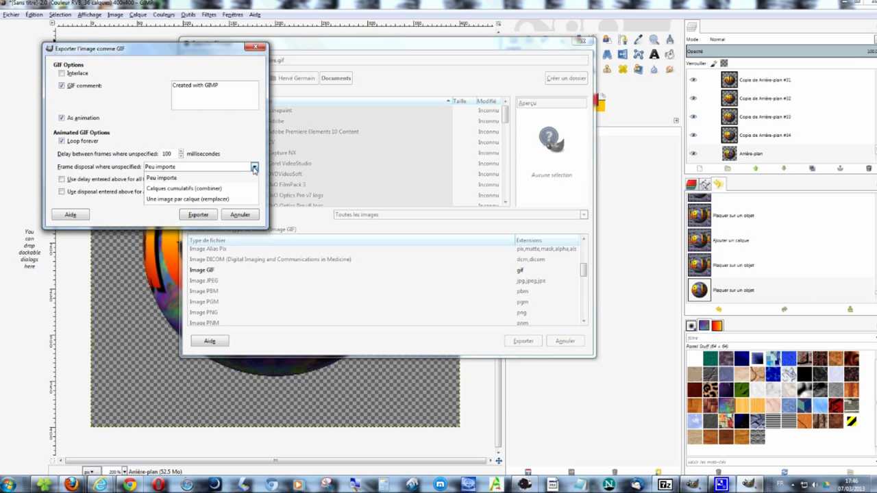
{"action": "left_click", "coordinate": [216, 199]}
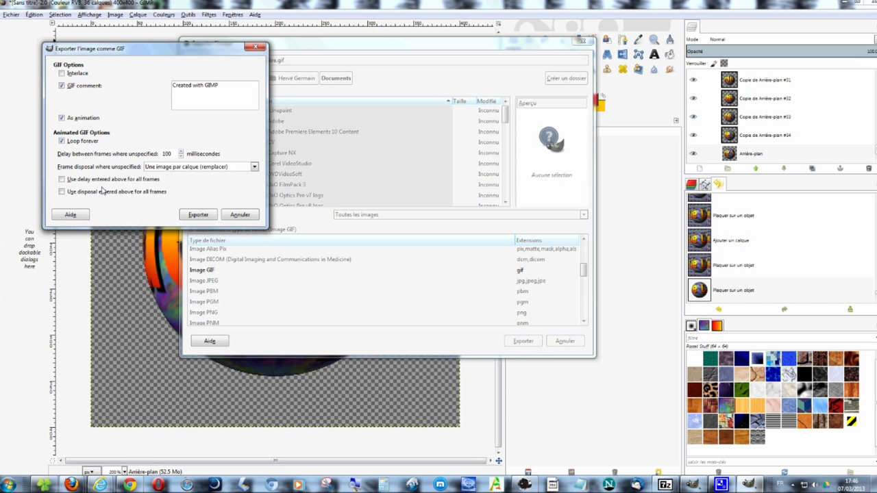
{"action": "left_click", "coordinate": [61, 180]}
{"action": "left_click", "coordinate": [62, 193]}
{"action": "left_click", "coordinate": [198, 216]}
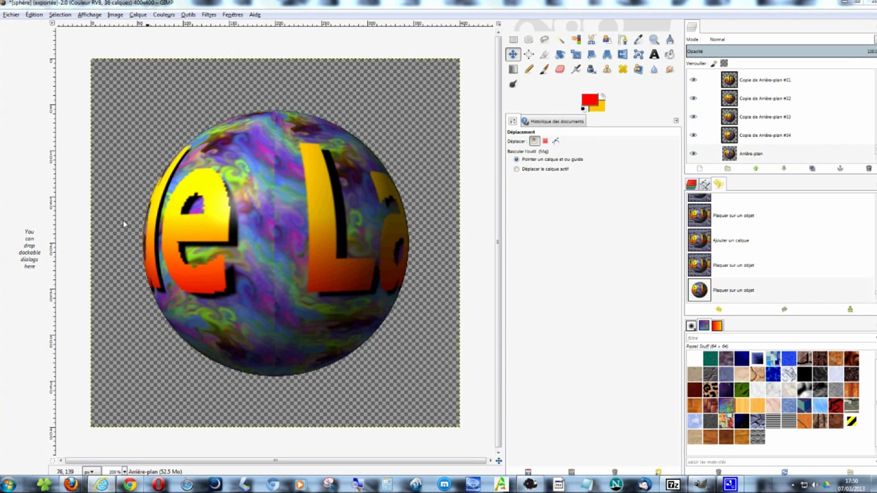
{"action": "left_click", "coordinate": [9, 485]}
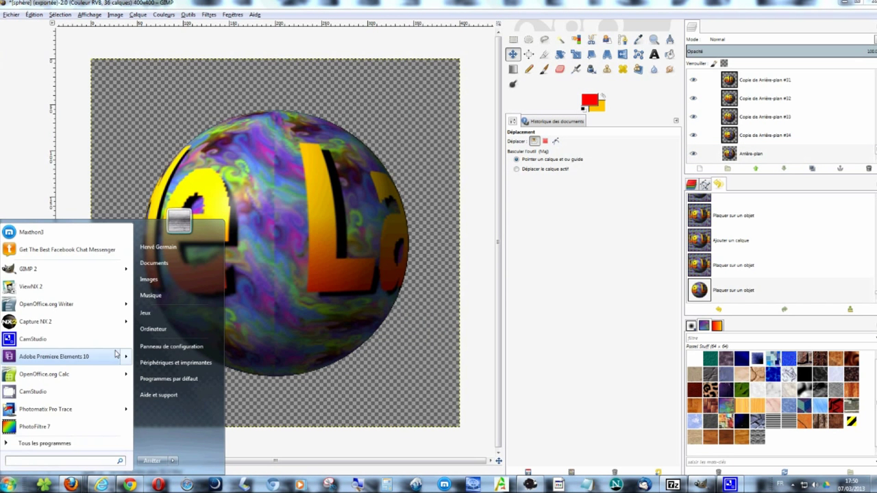
Open sphère.gif from the Documents library with Internet Explorer
{"action": "left_click", "coordinate": [157, 265]}
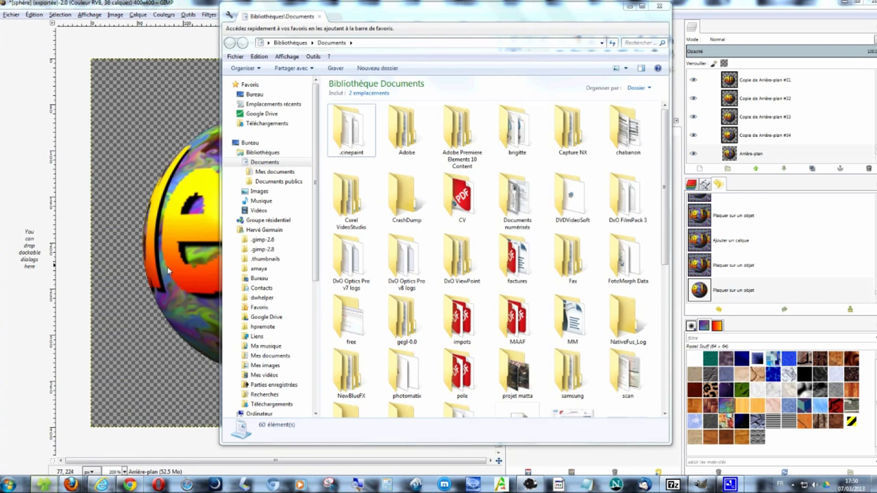
{"action": "scroll", "coordinate": [665, 171], "scroll_direction": "down", "scroll_amount": 5}
{"action": "scroll", "coordinate": [665, 172], "scroll_direction": "down", "scroll_amount": 2}
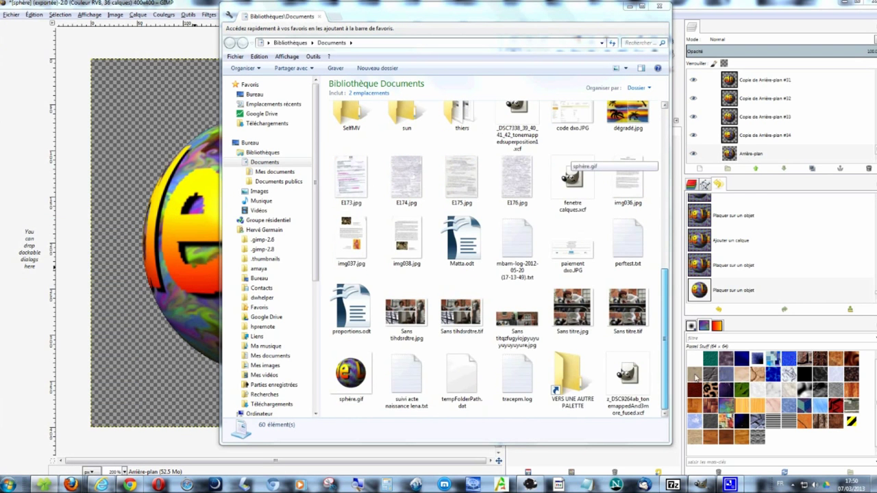
{"action": "right_click", "coordinate": [349, 373]}
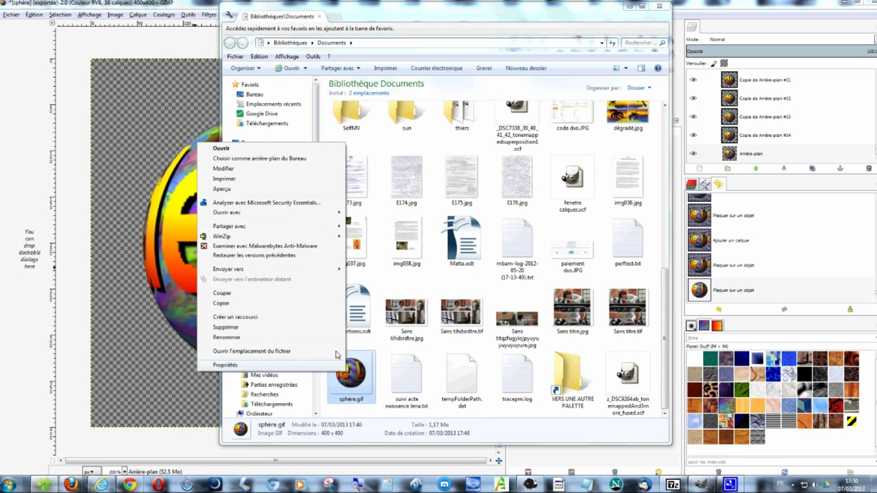
{"action": "mouse_move", "coordinate": [226, 212]}
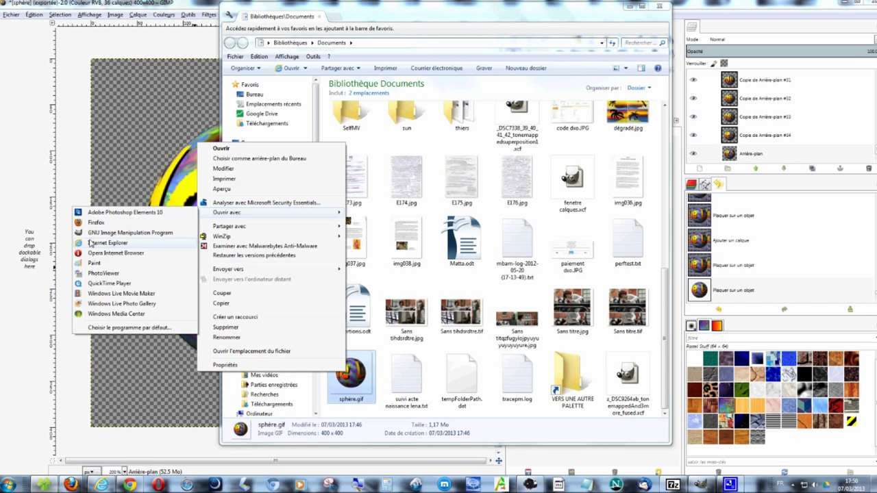
{"action": "left_click", "coordinate": [92, 244]}
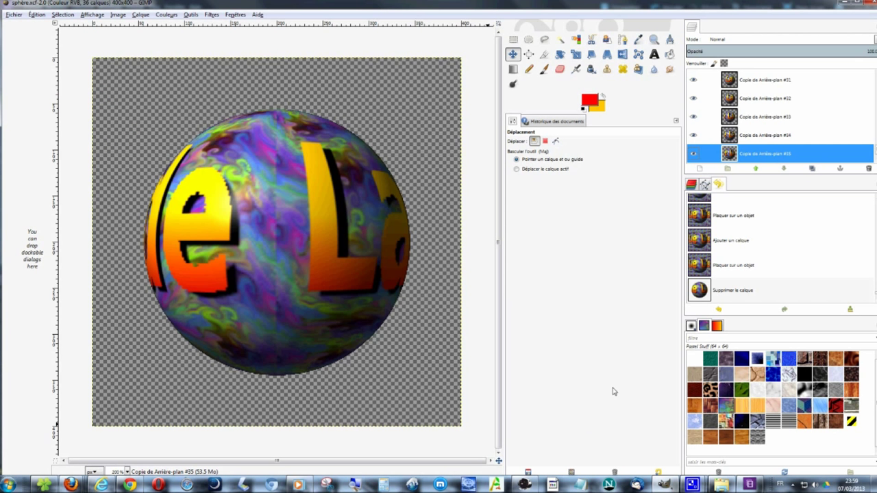
Scroll back through the Undo History and revert to the flat La Manade image
{"action": "left_click", "coordinate": [797, 295]}
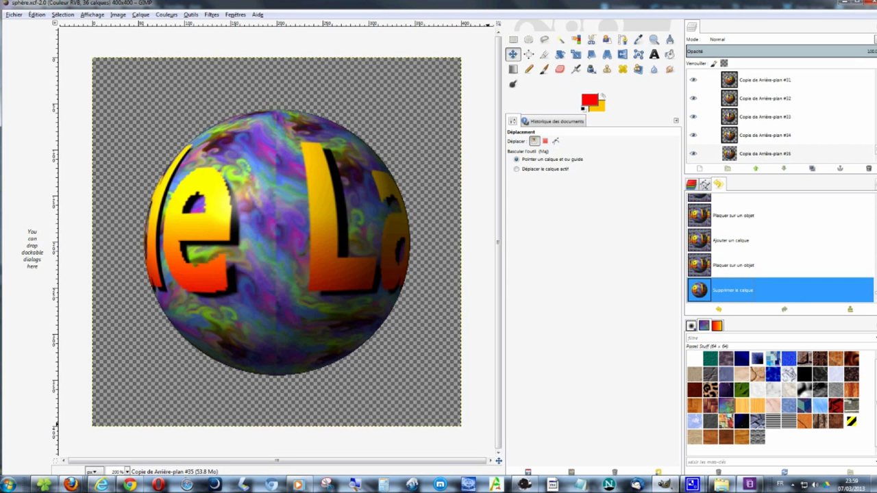
{"action": "scroll", "coordinate": [781, 248], "scroll_direction": "up", "scroll_amount": 3}
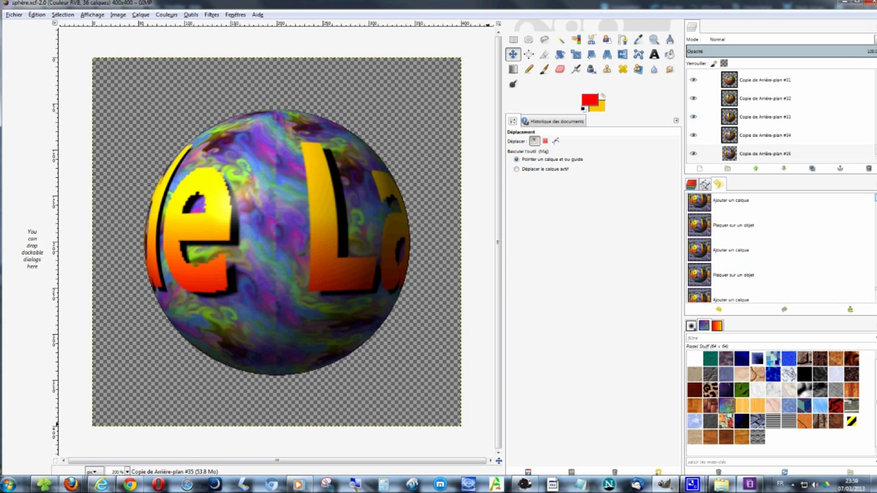
{"action": "scroll", "coordinate": [780, 248], "scroll_direction": "up", "scroll_amount": 1}
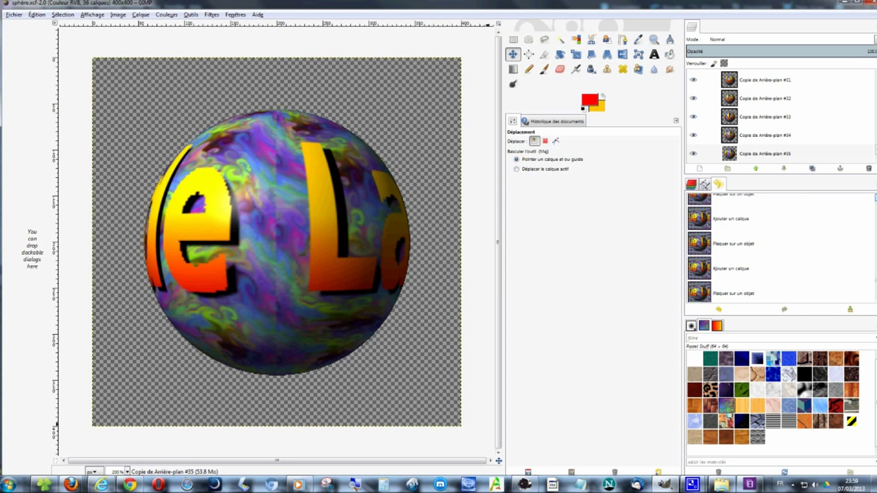
{"action": "scroll", "coordinate": [781, 248], "scroll_direction": "up", "scroll_amount": 1}
{"action": "scroll", "coordinate": [781, 248], "scroll_direction": "up", "scroll_amount": 1}
{"action": "scroll", "coordinate": [780, 248], "scroll_direction": "up", "scroll_amount": 1}
{"action": "scroll", "coordinate": [781, 248], "scroll_direction": "up", "scroll_amount": 1}
{"action": "scroll", "coordinate": [781, 248], "scroll_direction": "up", "scroll_amount": 1}
{"action": "scroll", "coordinate": [781, 248], "scroll_direction": "up", "scroll_amount": 1}
{"action": "scroll", "coordinate": [780, 248], "scroll_direction": "up", "scroll_amount": 1}
{"action": "scroll", "coordinate": [780, 248], "scroll_direction": "up", "scroll_amount": 1}
{"action": "scroll", "coordinate": [781, 249], "scroll_direction": "up", "scroll_amount": 1}
{"action": "scroll", "coordinate": [780, 248], "scroll_direction": "up", "scroll_amount": 1}
{"action": "scroll", "coordinate": [780, 248], "scroll_direction": "up", "scroll_amount": 1}
{"action": "scroll", "coordinate": [780, 248], "scroll_direction": "up", "scroll_amount": 1}
{"action": "scroll", "coordinate": [780, 249], "scroll_direction": "up", "scroll_amount": 1}
{"action": "scroll", "coordinate": [781, 248], "scroll_direction": "up", "scroll_amount": 1}
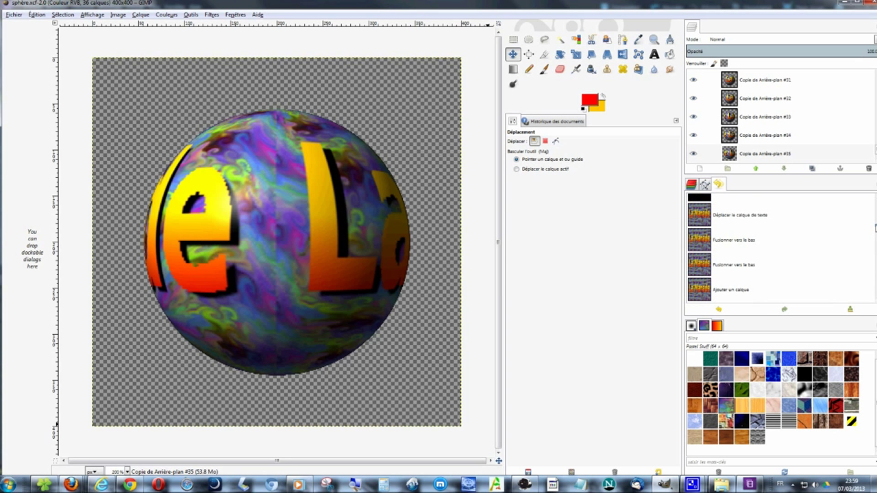
{"action": "scroll", "coordinate": [781, 248], "scroll_direction": "down", "scroll_amount": 1}
{"action": "scroll", "coordinate": [781, 248], "scroll_direction": "down", "scroll_amount": 1}
{"action": "scroll", "coordinate": [780, 248], "scroll_direction": "down", "scroll_amount": 1}
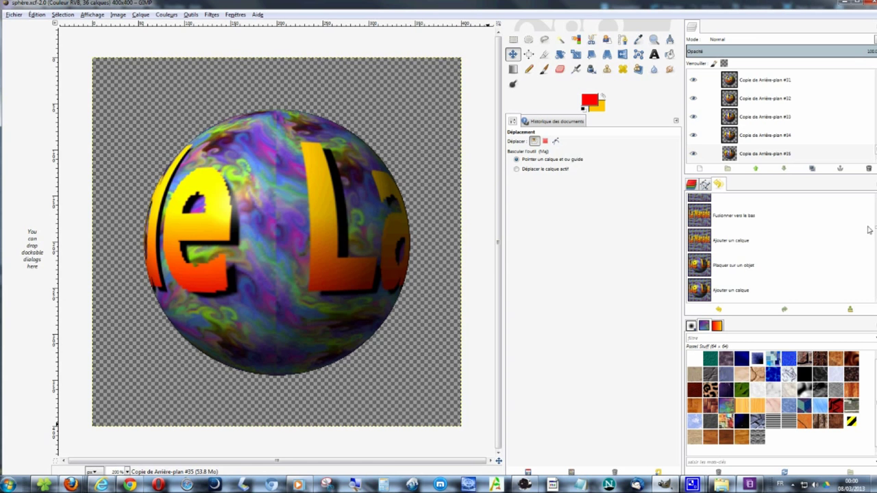
{"action": "left_click", "coordinate": [736, 241]}
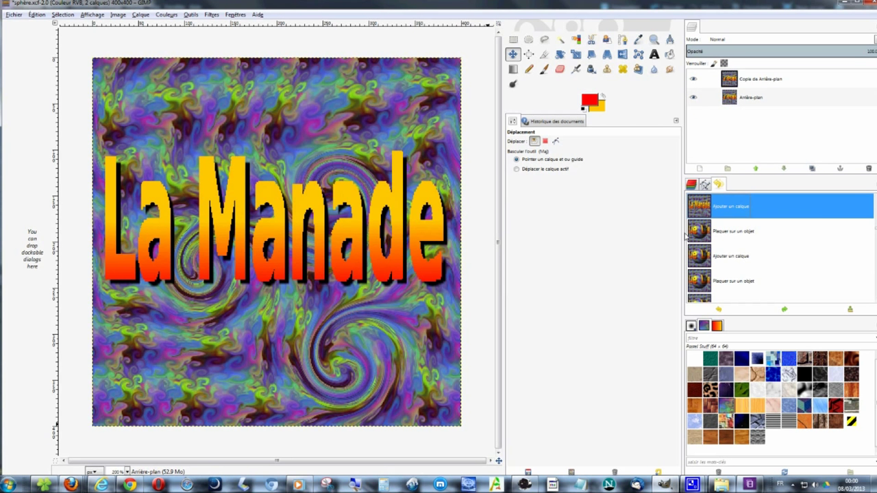
Return to the single merged-layer Fusionner vers le bas state and select the Arrière-plan layer
{"action": "scroll", "coordinate": [788, 226], "scroll_direction": "up", "scroll_amount": 1}
{"action": "left_click", "coordinate": [726, 207]}
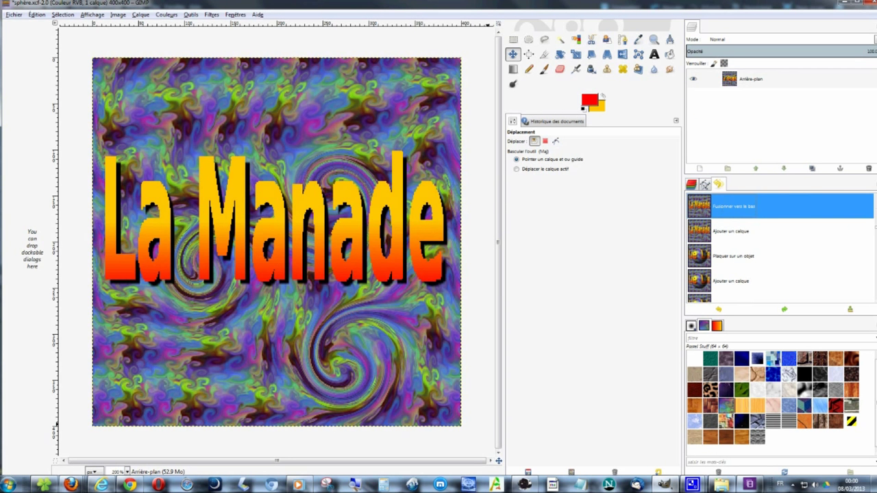
{"action": "scroll", "coordinate": [875, 299], "scroll_direction": "down", "scroll_amount": 1}
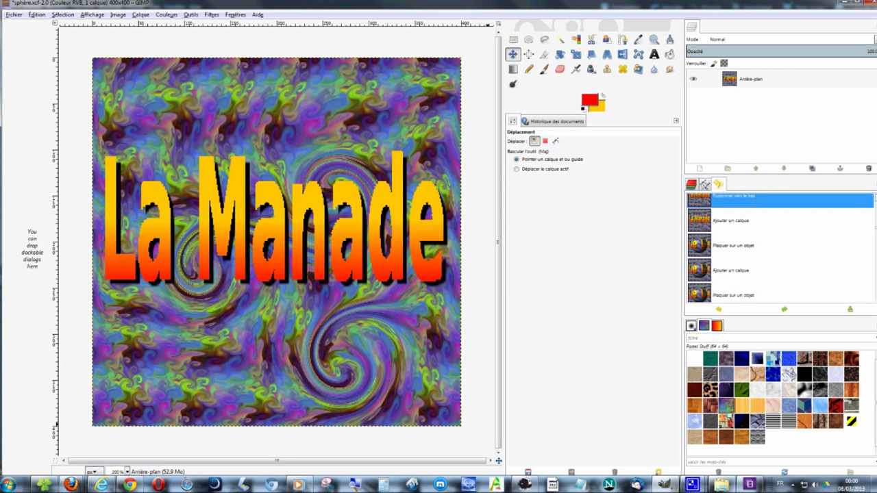
{"action": "left_click_drag", "start_coordinate": [875, 299], "coordinate": [875, 198]}
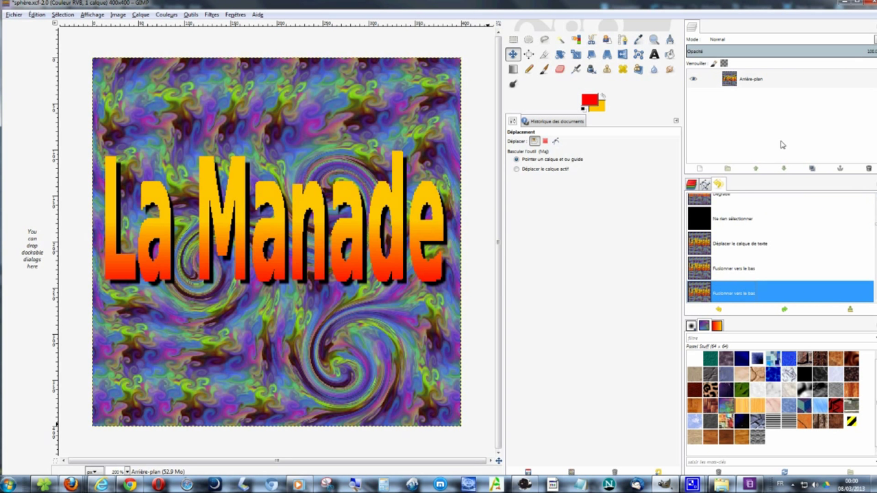
{"action": "left_click", "coordinate": [752, 84]}
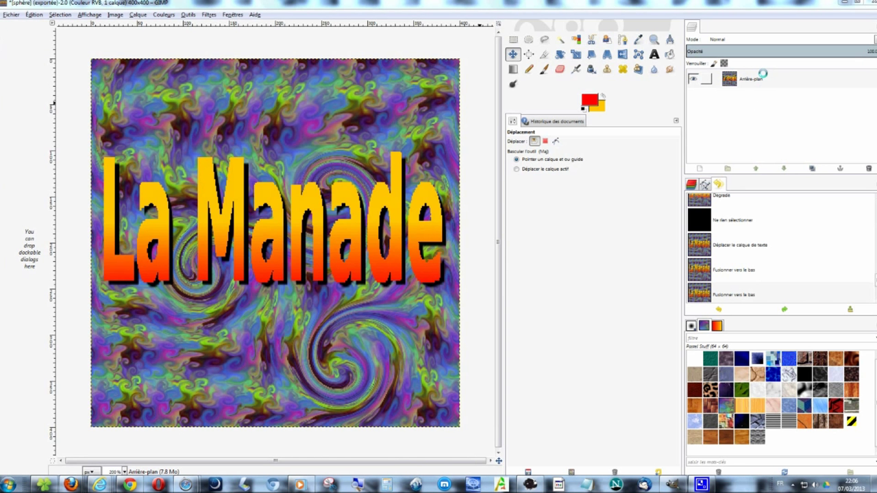
Duplicate the Arrière-plan layer and choose Sphère in the Plaquer sur un objet filter
{"action": "right_click", "coordinate": [763, 76]}
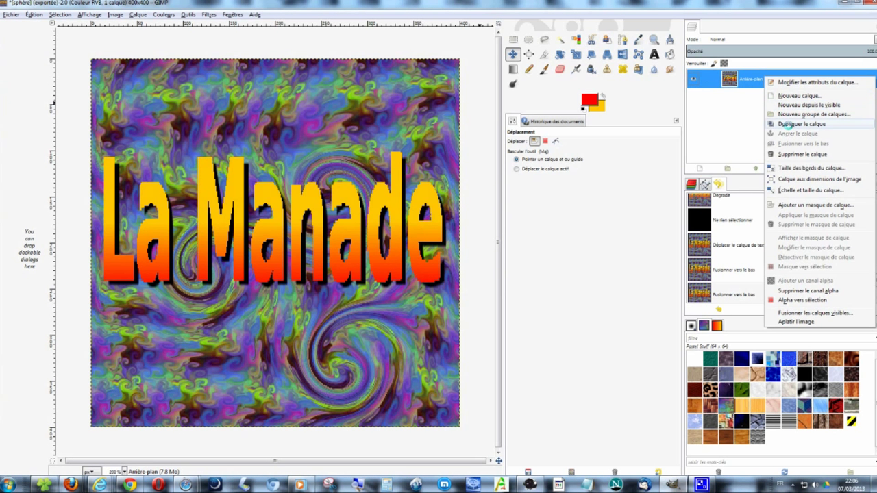
{"action": "left_click", "coordinate": [788, 124]}
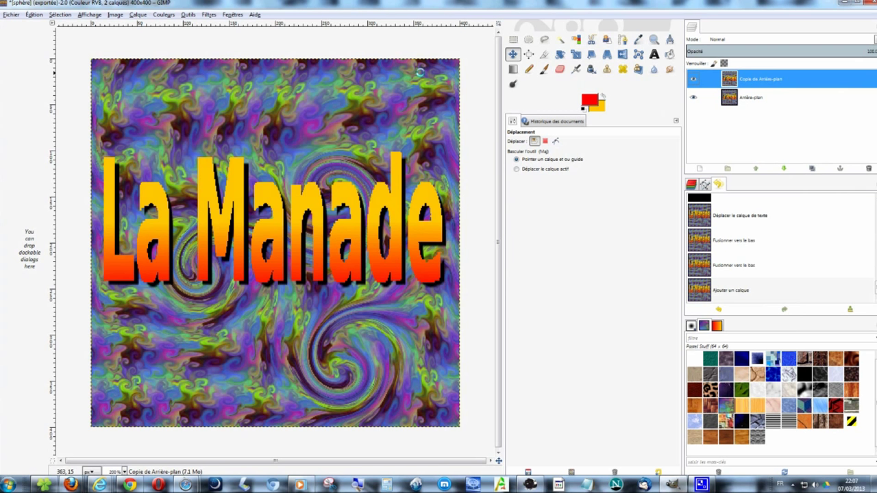
{"action": "left_click", "coordinate": [207, 15]}
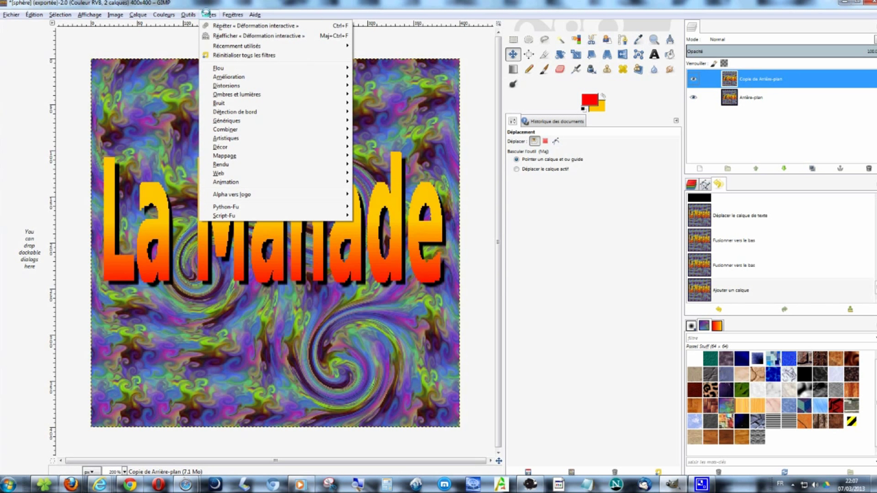
{"action": "mouse_move", "coordinate": [224, 156]}
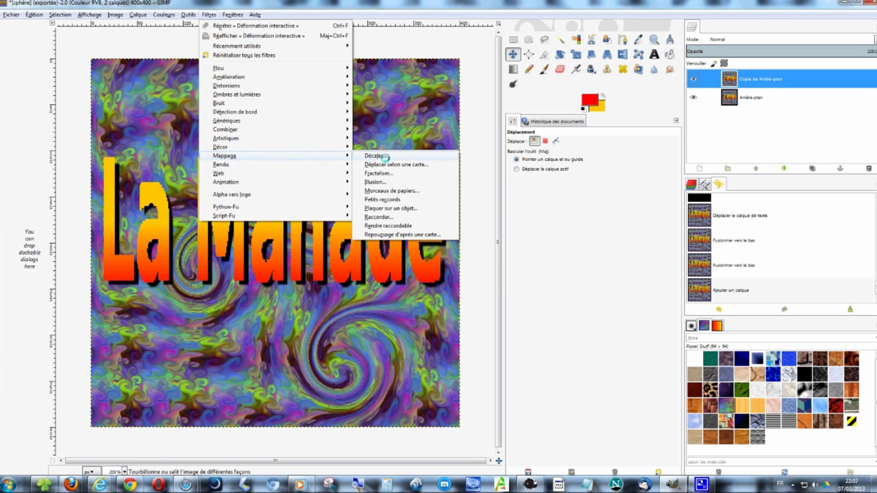
{"action": "left_click", "coordinate": [387, 208]}
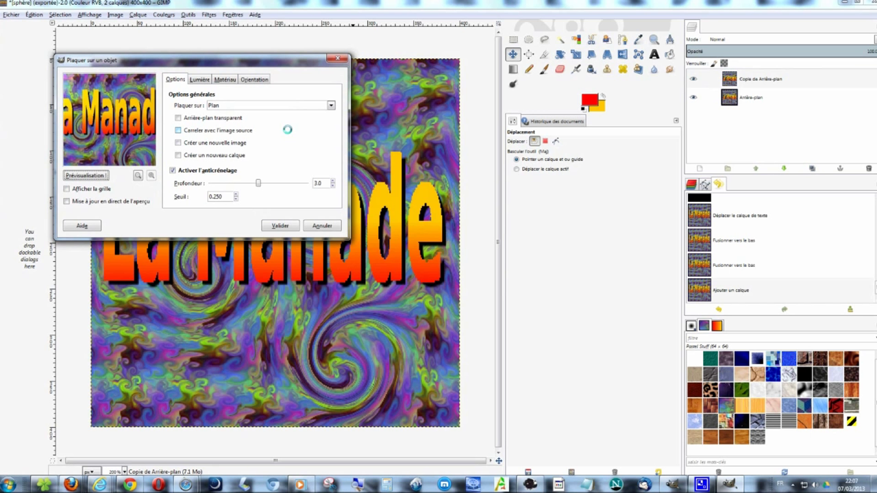
{"action": "left_click", "coordinate": [331, 107]}
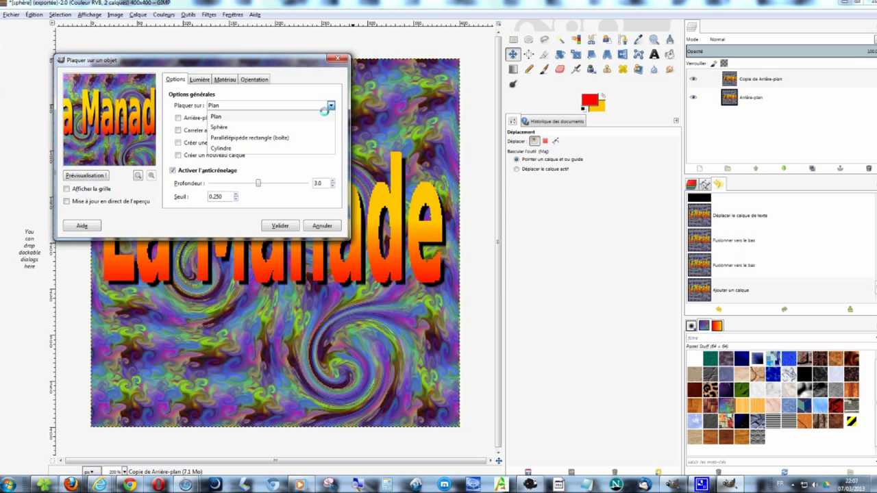
{"action": "left_click", "coordinate": [308, 127]}
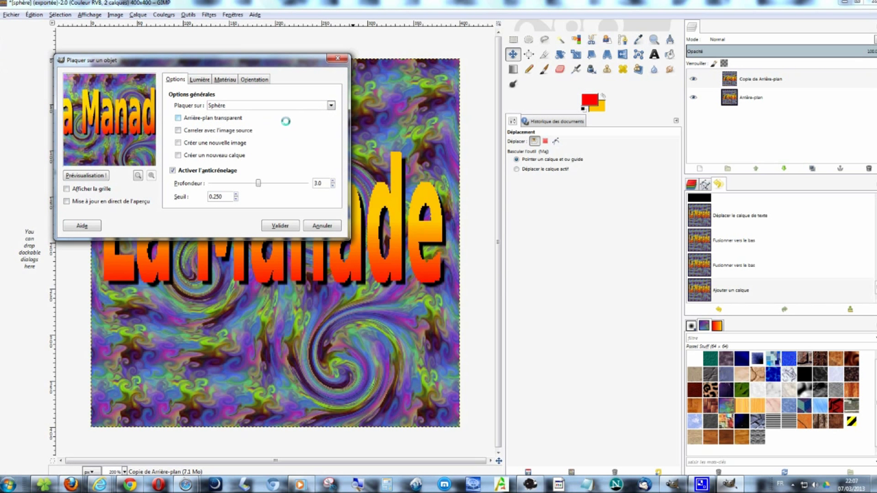
Apply the sphere mapping with transparent background, tiling and a -180° Y rotation
{"action": "left_click", "coordinate": [178, 118]}
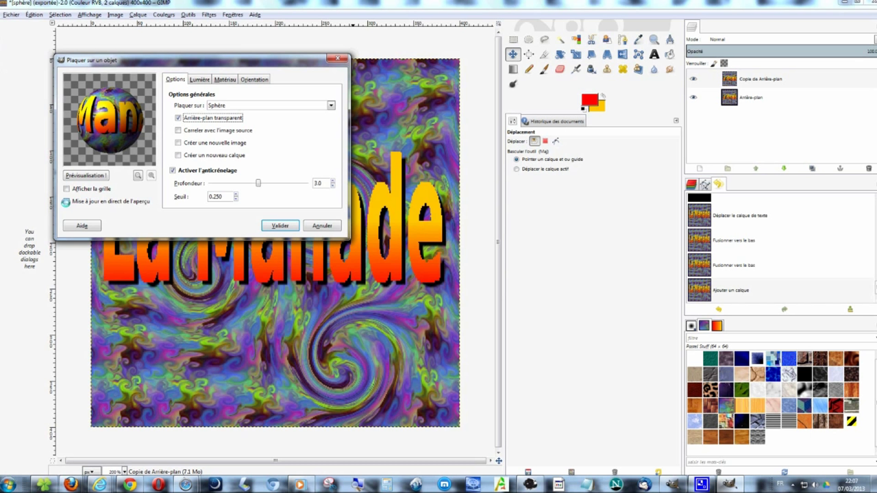
{"action": "left_click", "coordinate": [65, 202]}
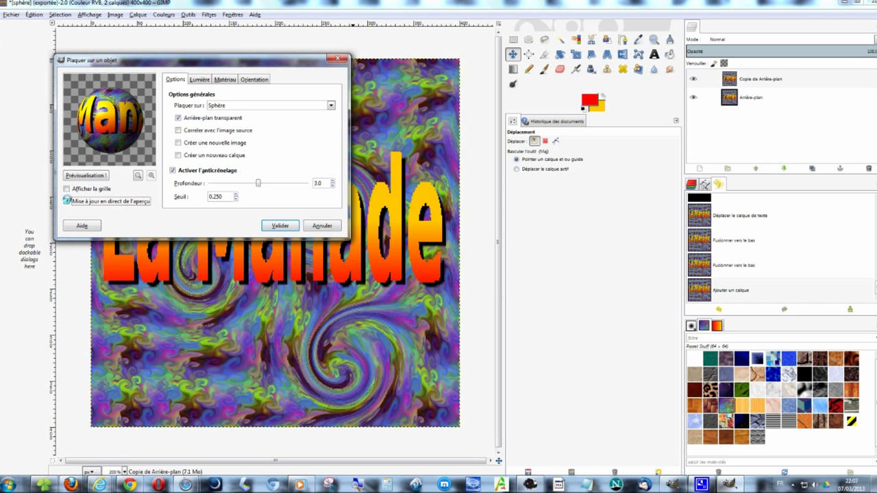
{"action": "left_click", "coordinate": [177, 130]}
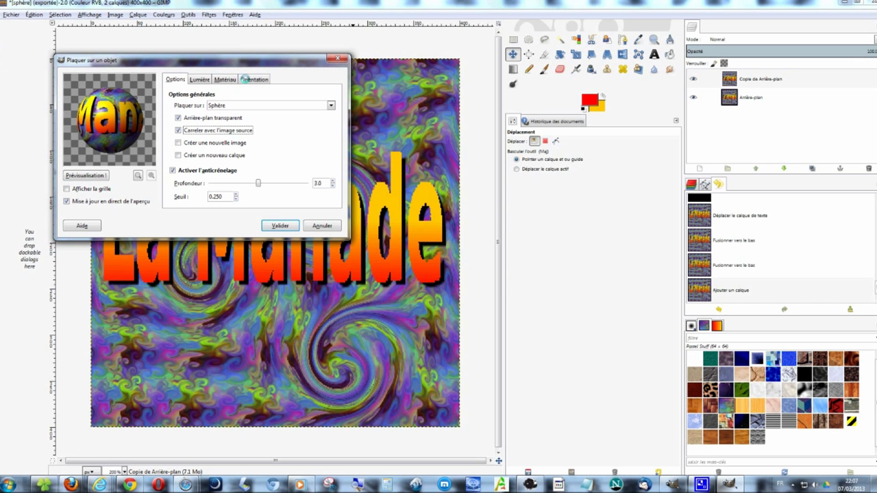
{"action": "left_click", "coordinate": [246, 80]}
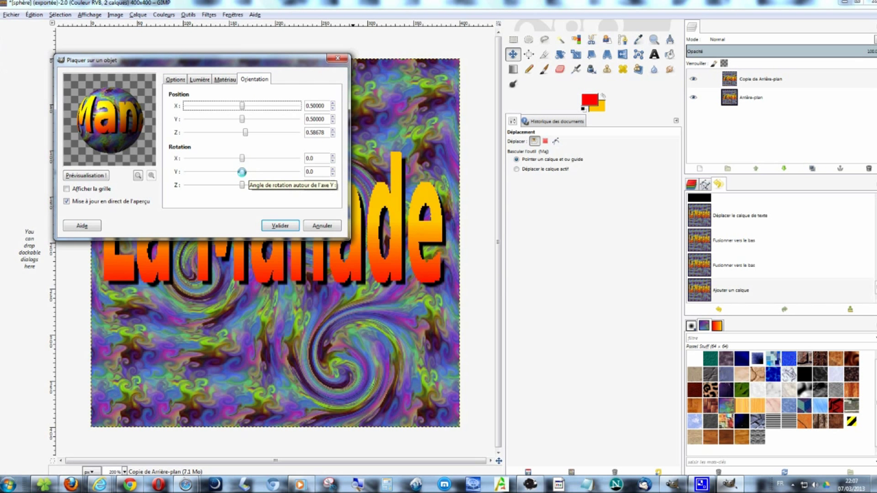
{"action": "left_click_drag", "start_coordinate": [241, 172], "coordinate": [179, 171]}
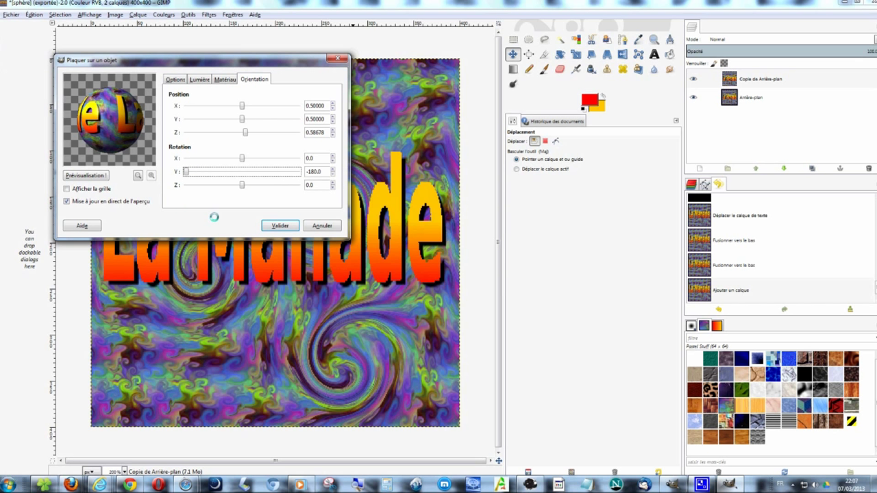
{"action": "left_click", "coordinate": [279, 226]}
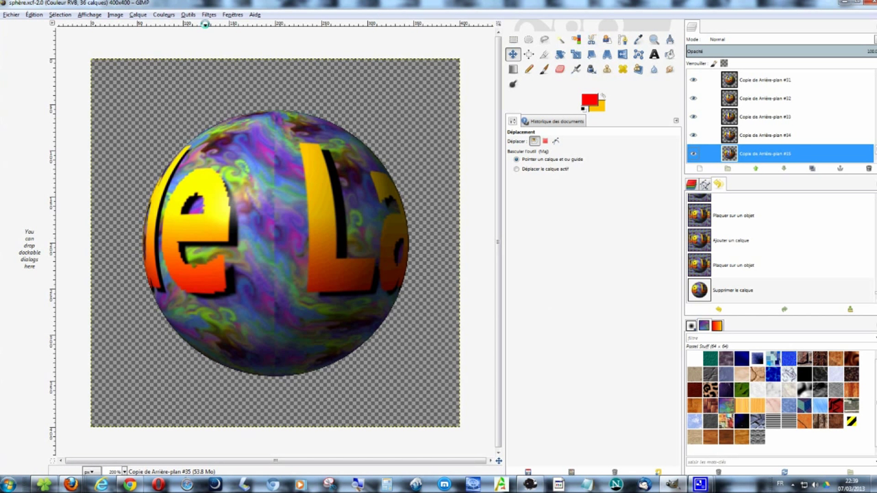
{"action": "left_click", "coordinate": [207, 14]}
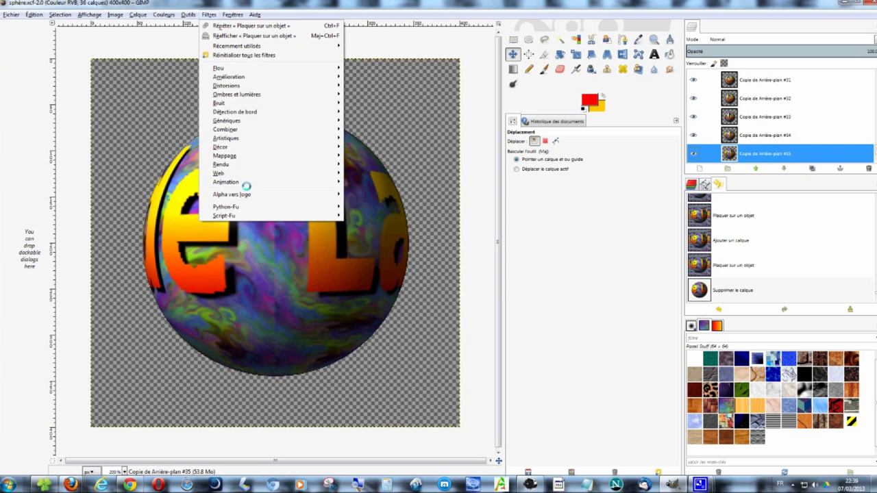
{"action": "mouse_move", "coordinate": [226, 181]}
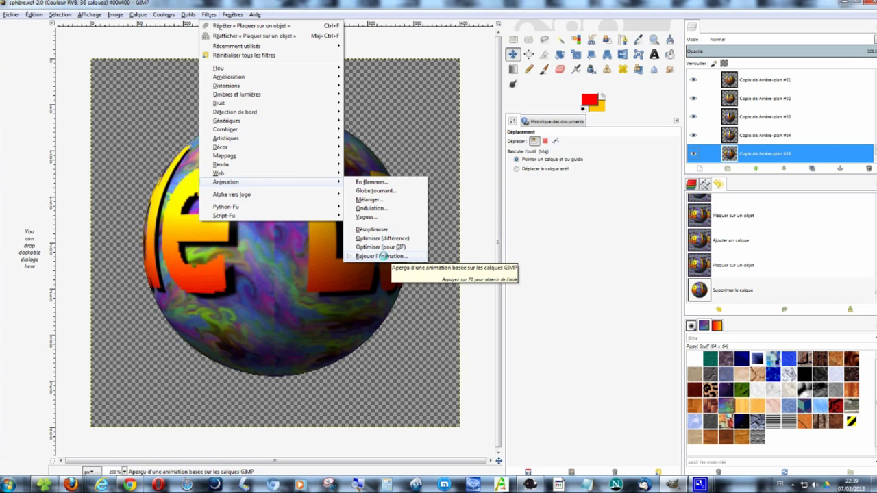
{"action": "left_click", "coordinate": [381, 256]}
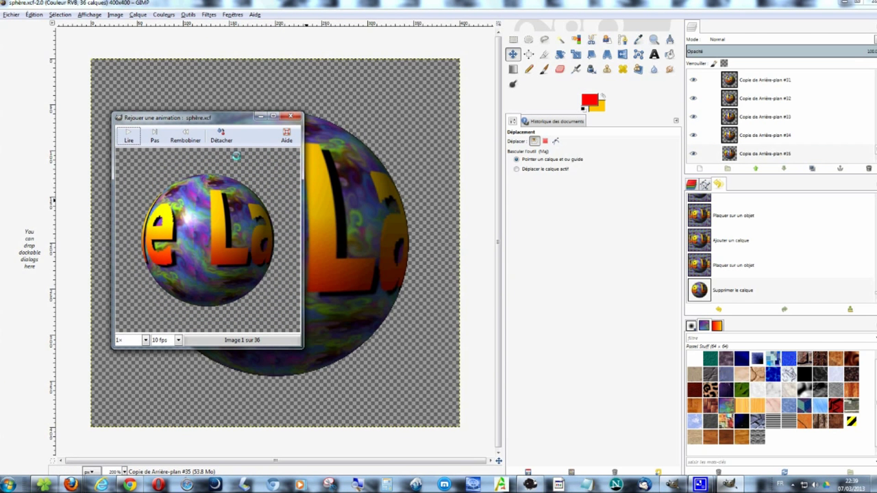
{"action": "left_click", "coordinate": [127, 135]}
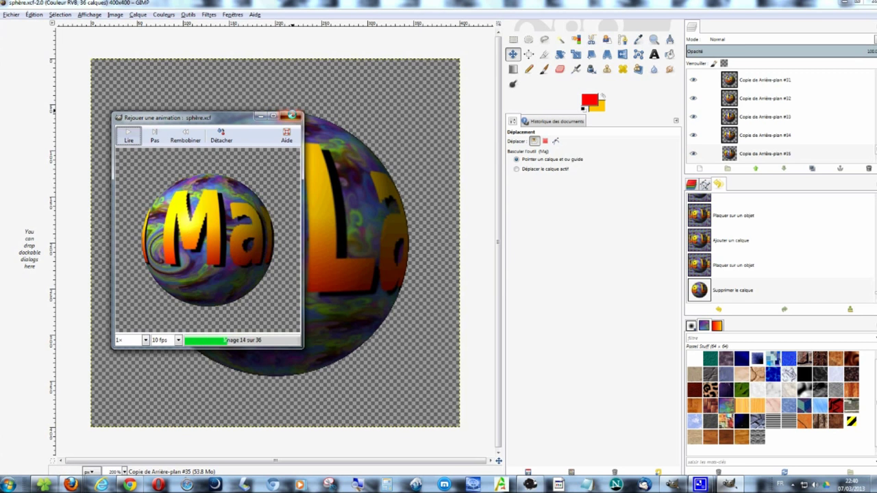
{"action": "left_click", "coordinate": [291, 116]}
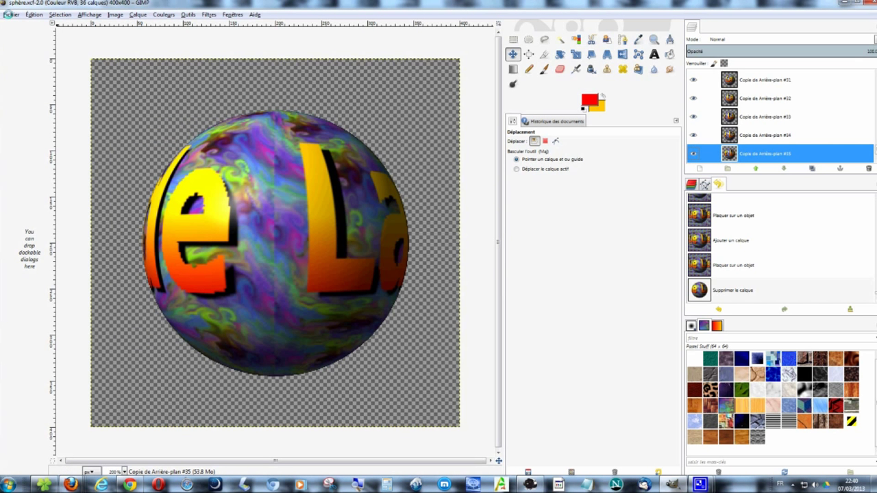
Export the image as 'sphère1.gif', a forever-looping animated GIF with 100 ms frames
{"action": "left_click", "coordinate": [10, 15]}
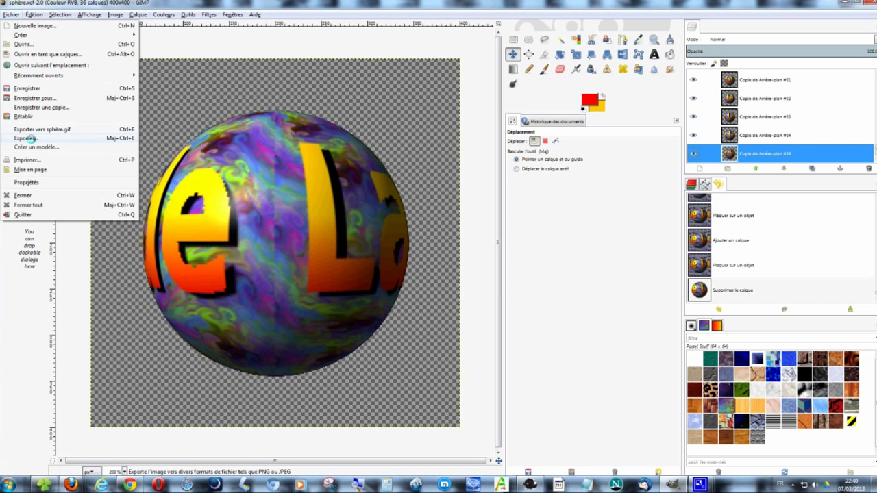
{"action": "left_click", "coordinate": [31, 137]}
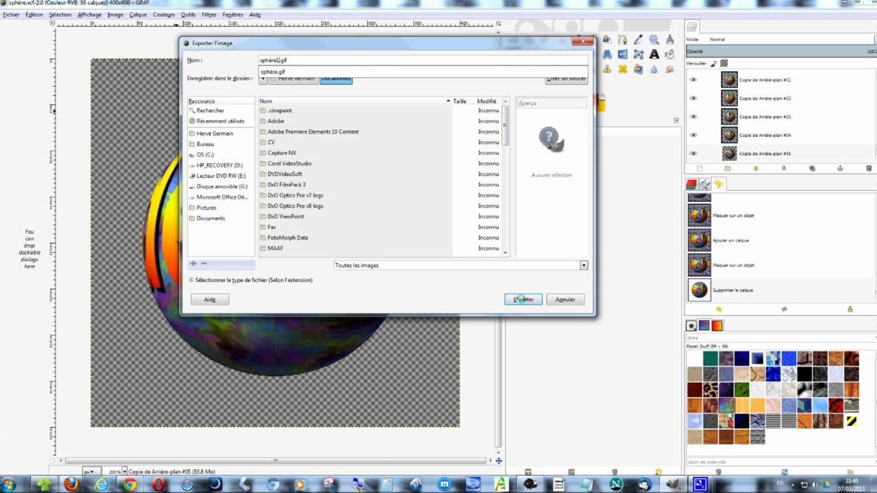
{"action": "left_click", "coordinate": [522, 299]}
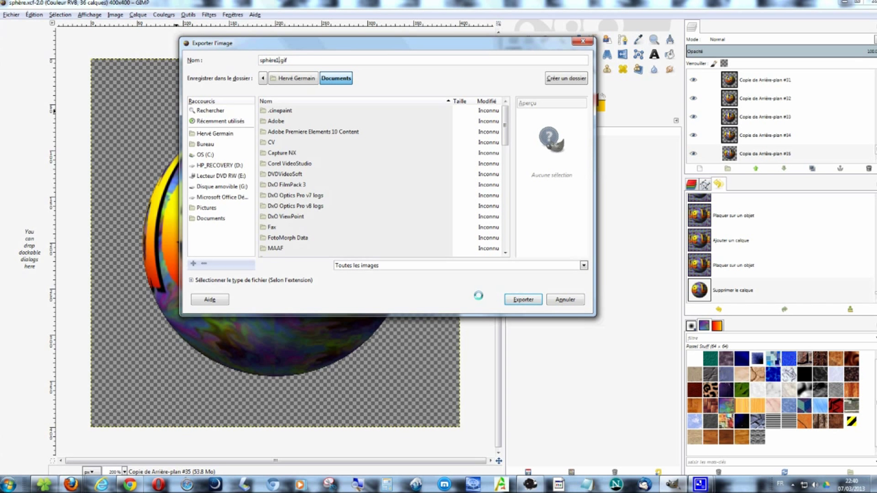
{"action": "left_click", "coordinate": [521, 299]}
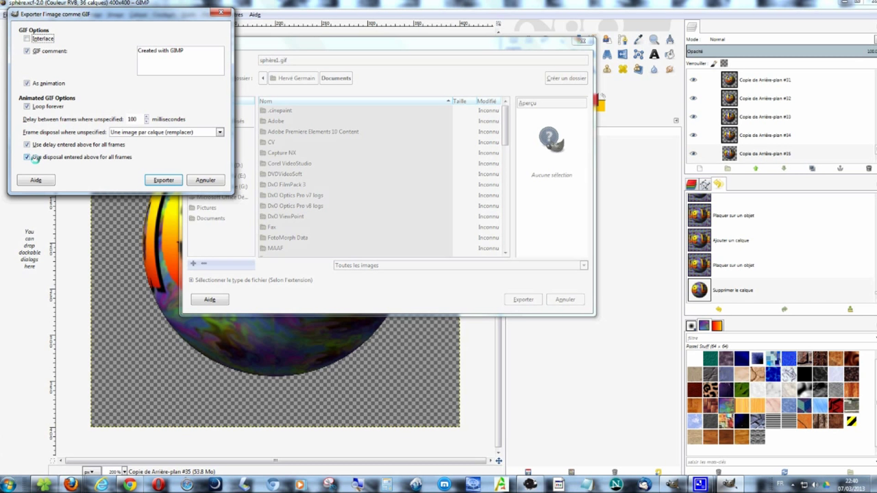
{"action": "left_click", "coordinate": [176, 180]}
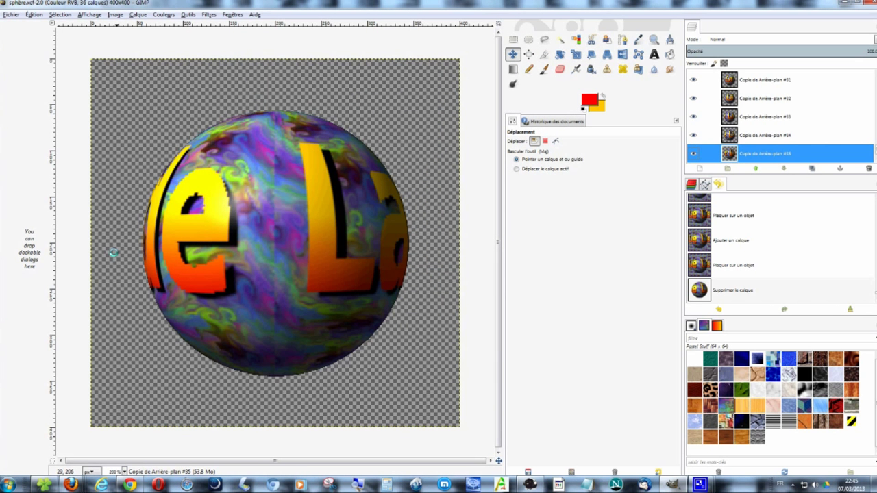
{"action": "left_click", "coordinate": [10, 484]}
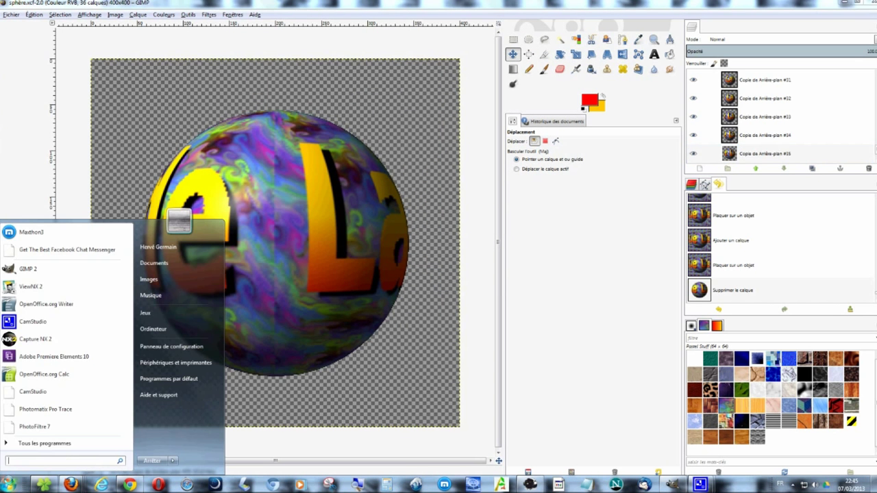
Open sphère1.gif from the Documents library in Internet Explorer
{"action": "left_click", "coordinate": [154, 265]}
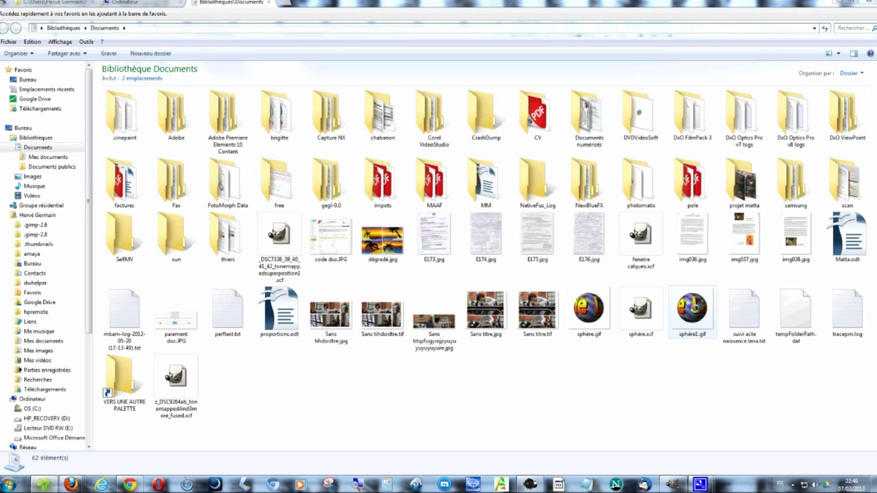
{"action": "right_click", "coordinate": [694, 310]}
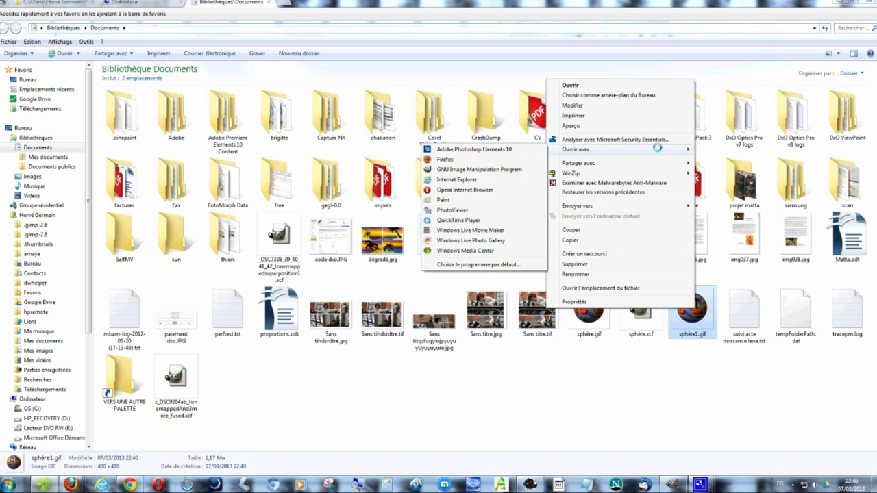
{"action": "mouse_move", "coordinate": [576, 149]}
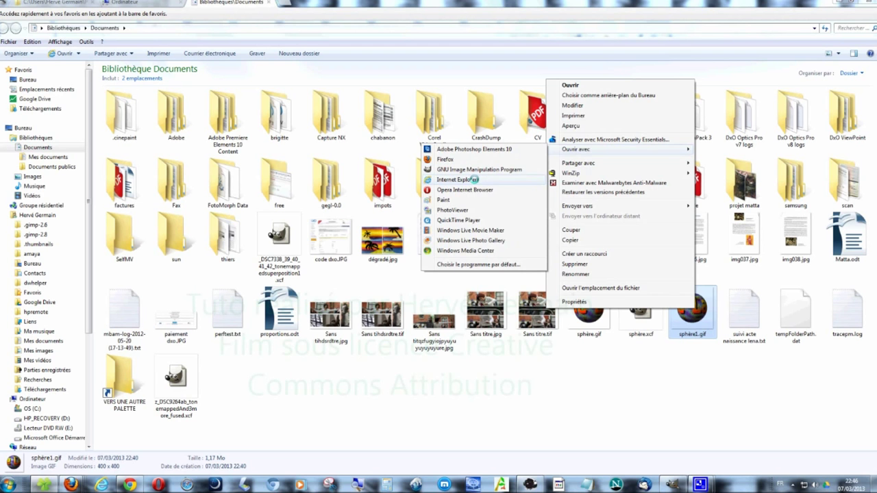
{"action": "left_click", "coordinate": [473, 180]}
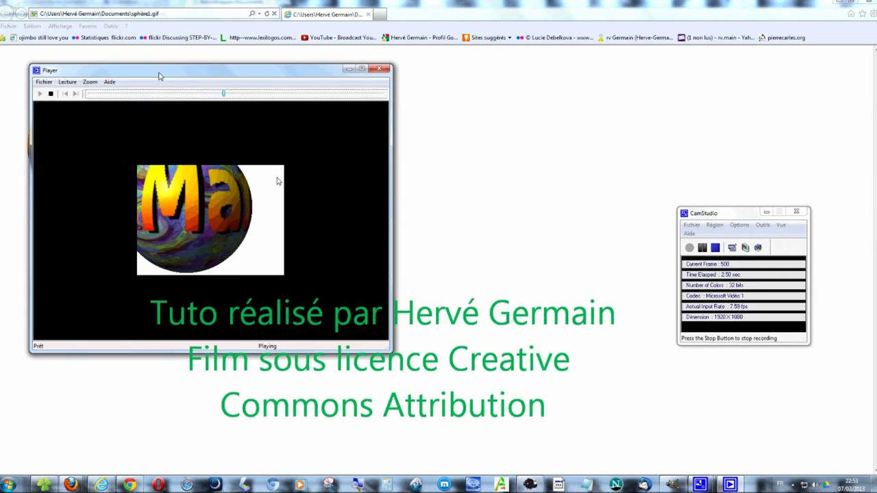
Move the player window showing the spinning sphère1.gif globe to the screen centre
{"action": "mouse_move", "coordinate": [147, 68]}
{"action": "left_mouse_down"}
{"action": "mouse_move", "coordinate": [324, 133]}
{"action": "mouse_move", "coordinate": [344, 130]}
{"action": "mouse_move", "coordinate": [340, 125]}
{"action": "left_mouse_up"}
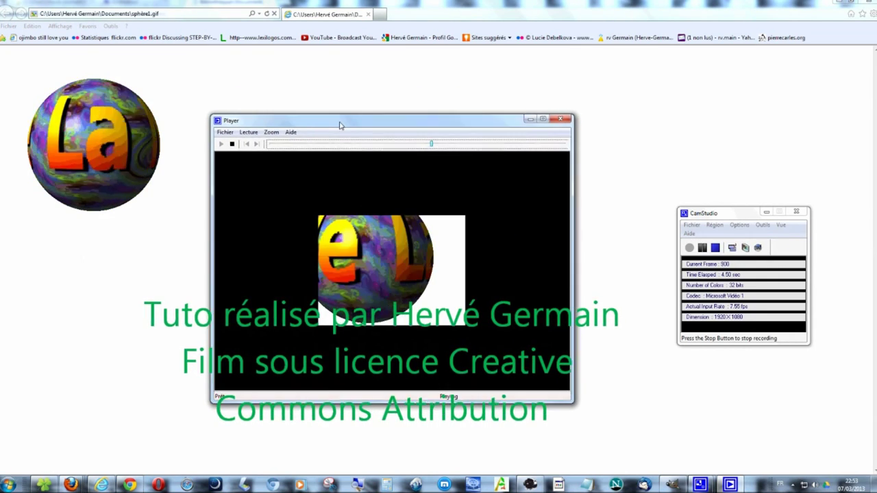